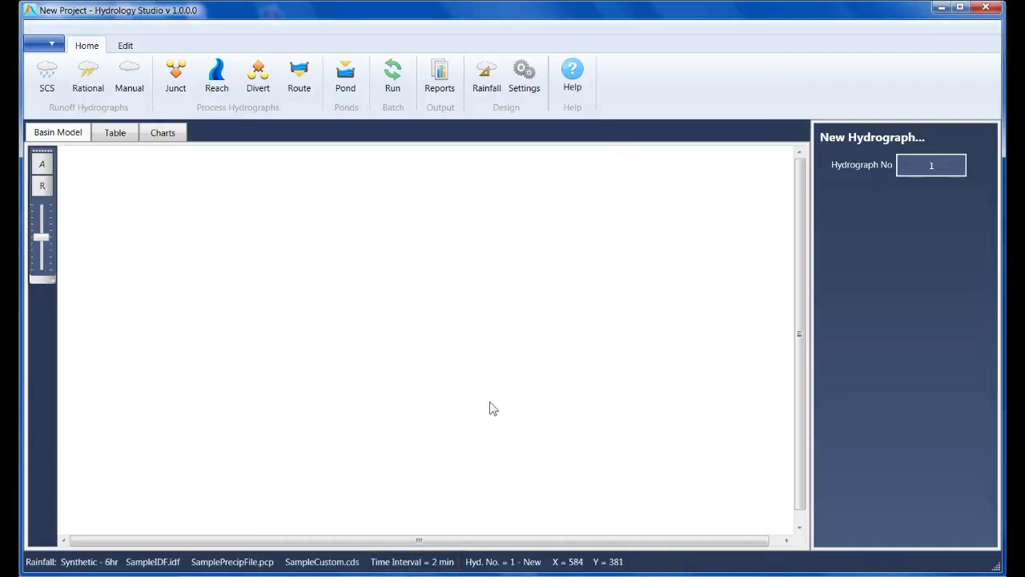
Change the project time interval from 2 to 1 minute in Settings, apply, and close.
left_click(527, 72)
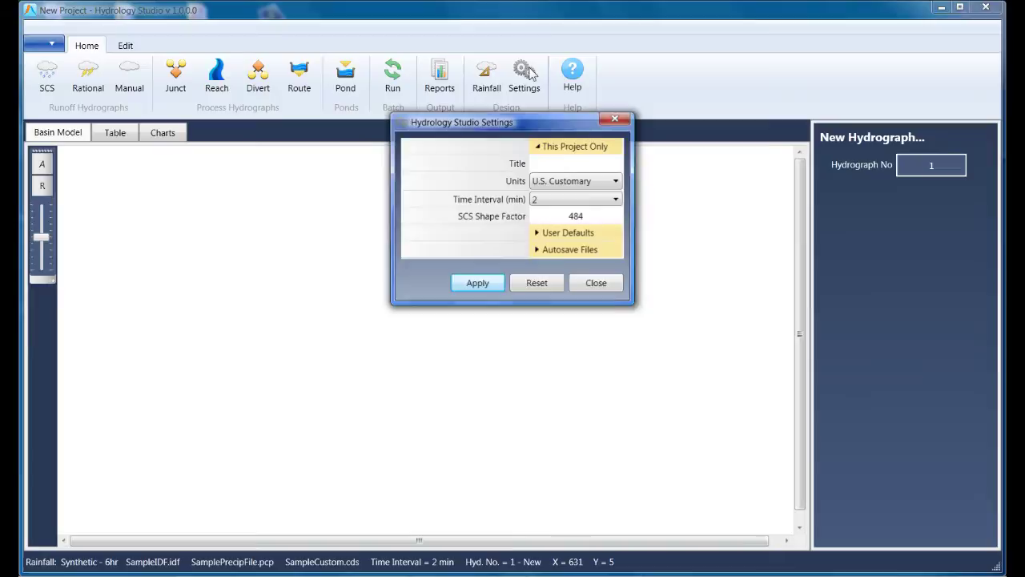
left_click(599, 200)
left_click(553, 215)
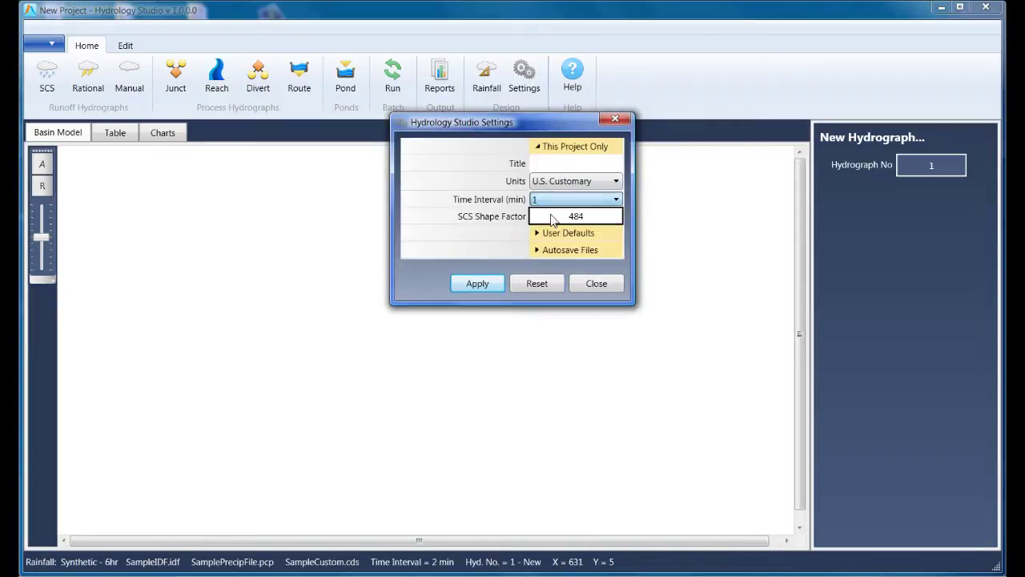
left_click(474, 289)
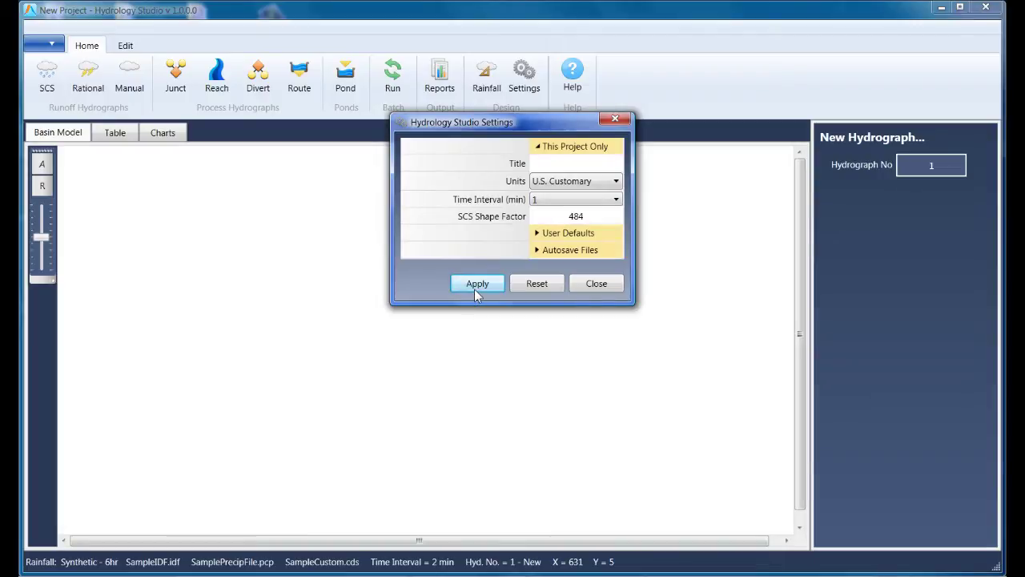
left_click(606, 289)
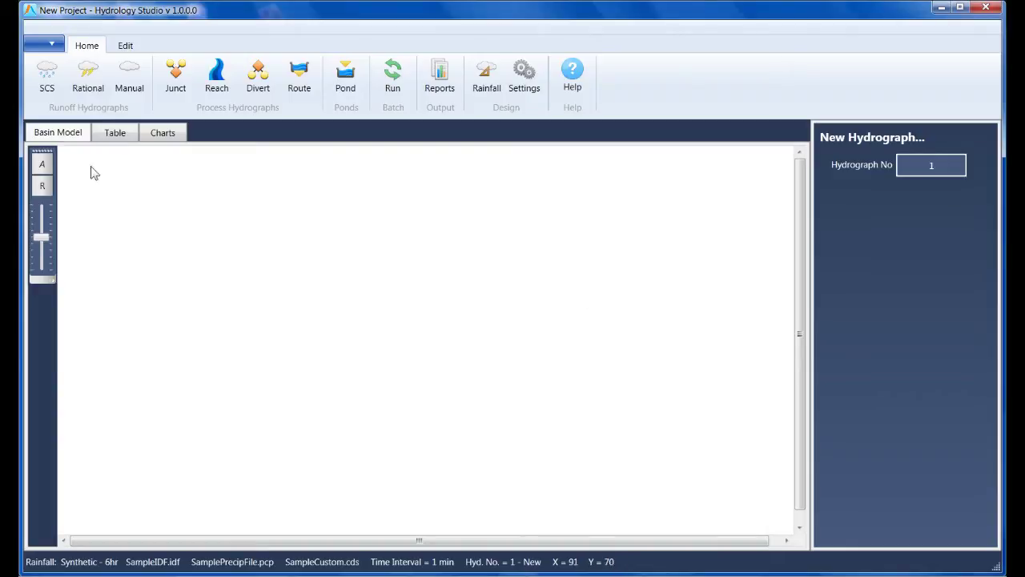
Add a Rational hydrograph named Pre Dev with 4.25 ac area, C 0.68 and Tc 30 min.
left_click(84, 73)
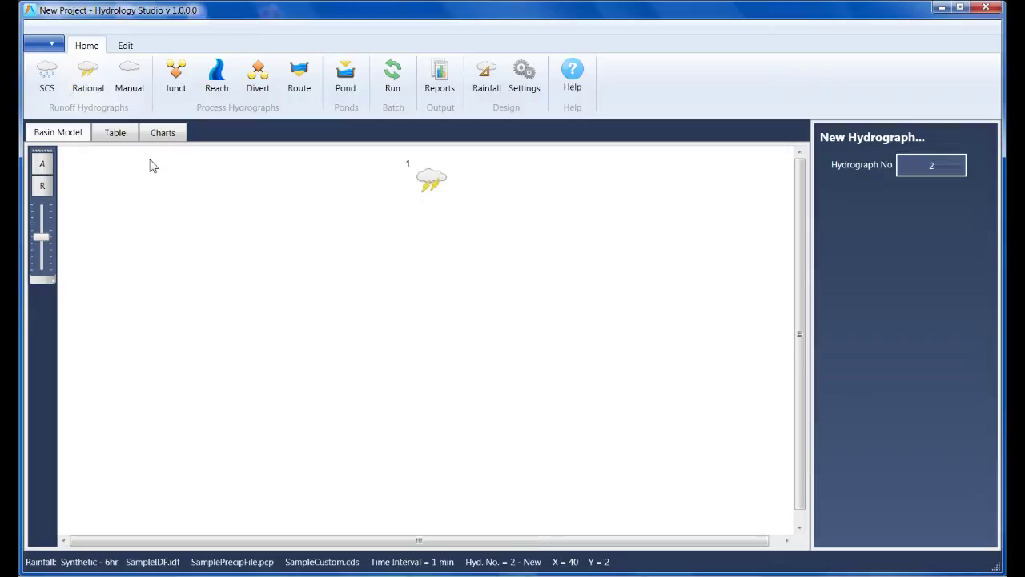
left_click(435, 181)
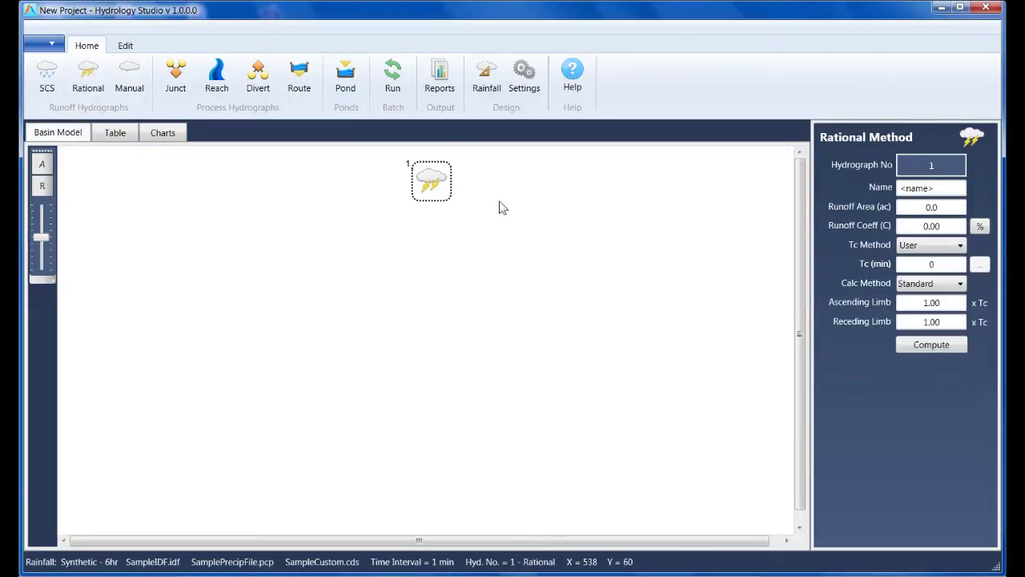
key("Tab")
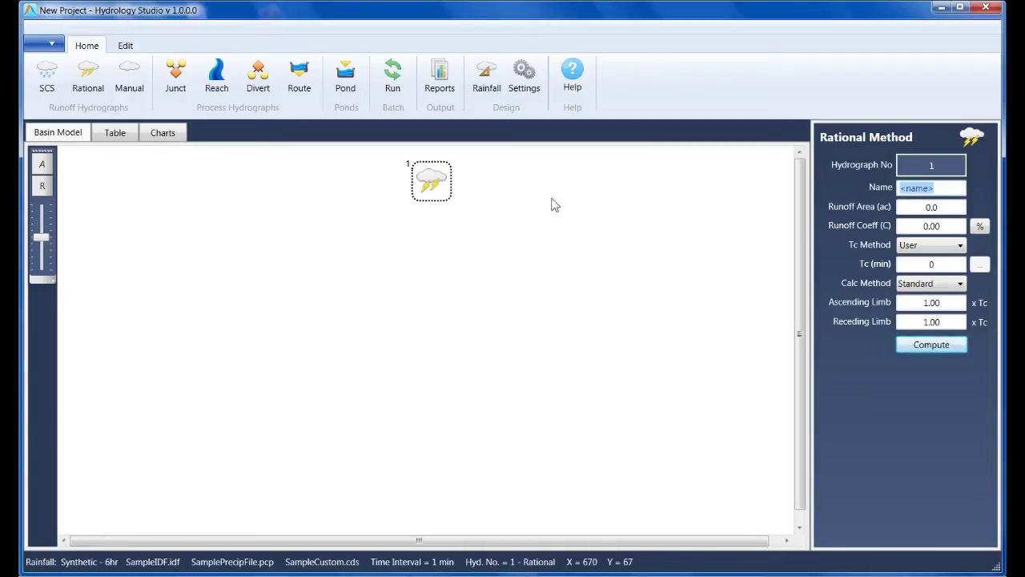
type("Pre Dev")
key("Tab")
type("4.25")
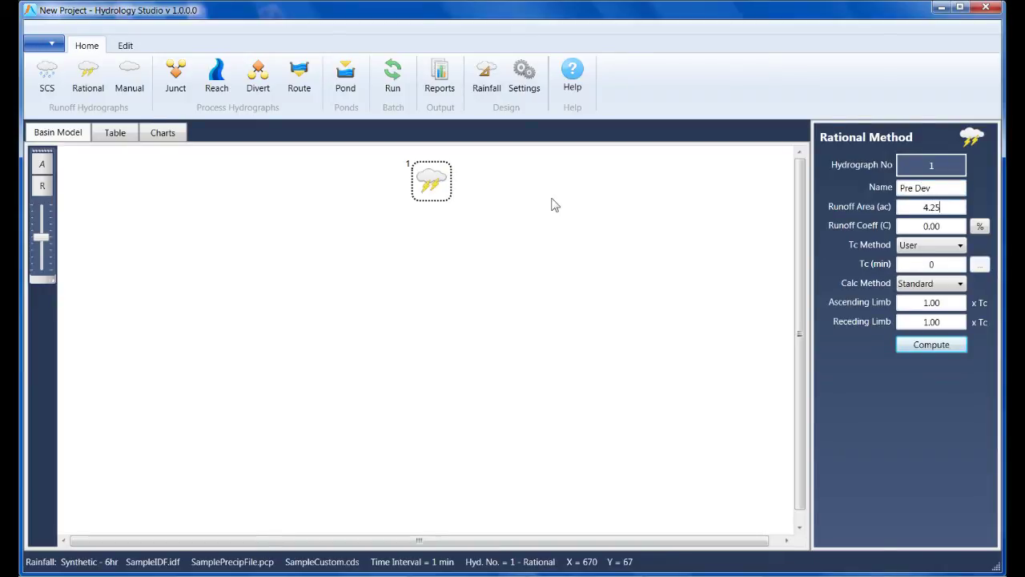
key("Tab")
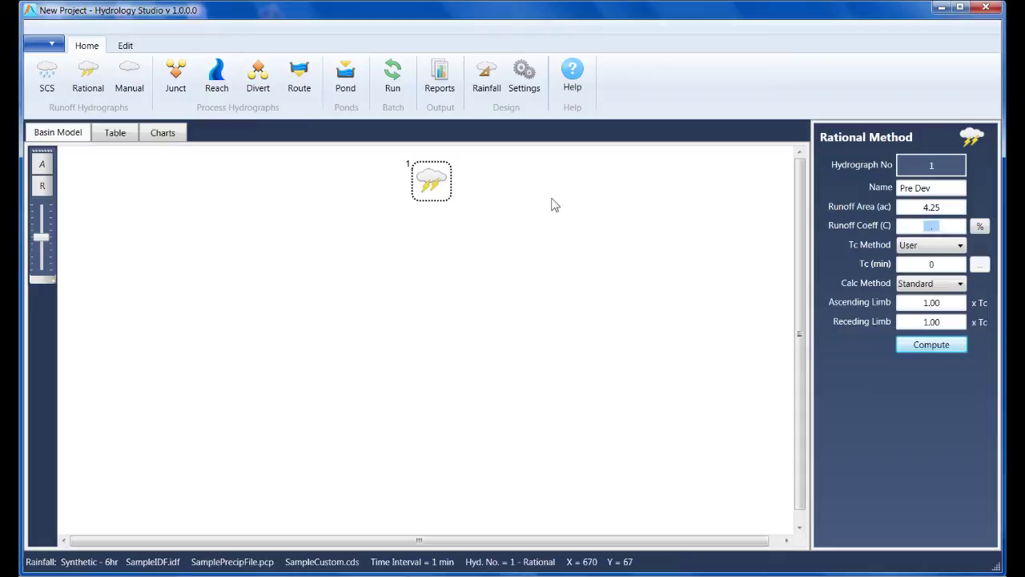
type(".68")
key("Tab")
key("Tab")
key("Tab")
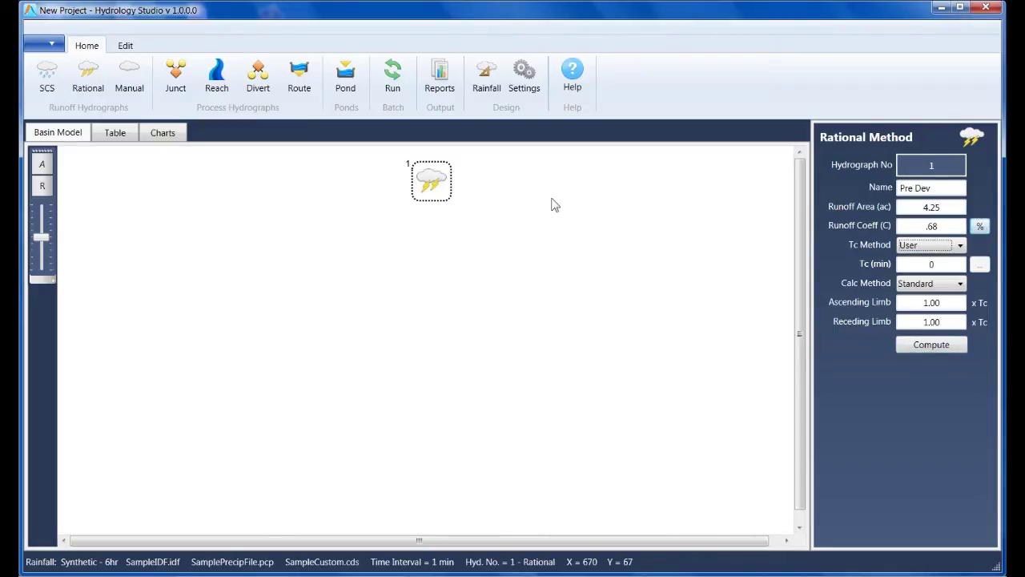
type("30")
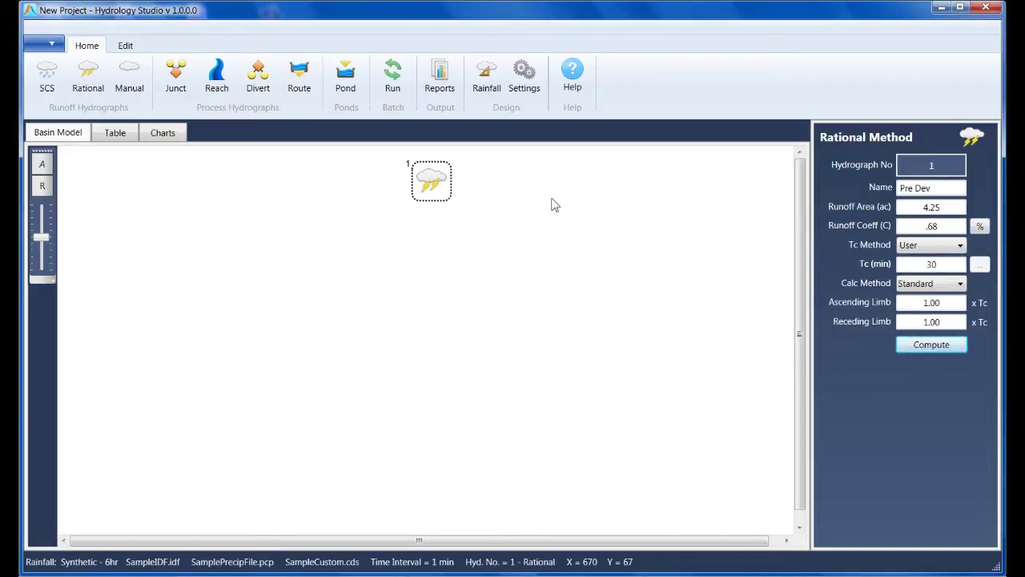
key("Tab")
Keep the Standard calculation method and compute the Pre Dev hydrograph.
left_click(960, 284)
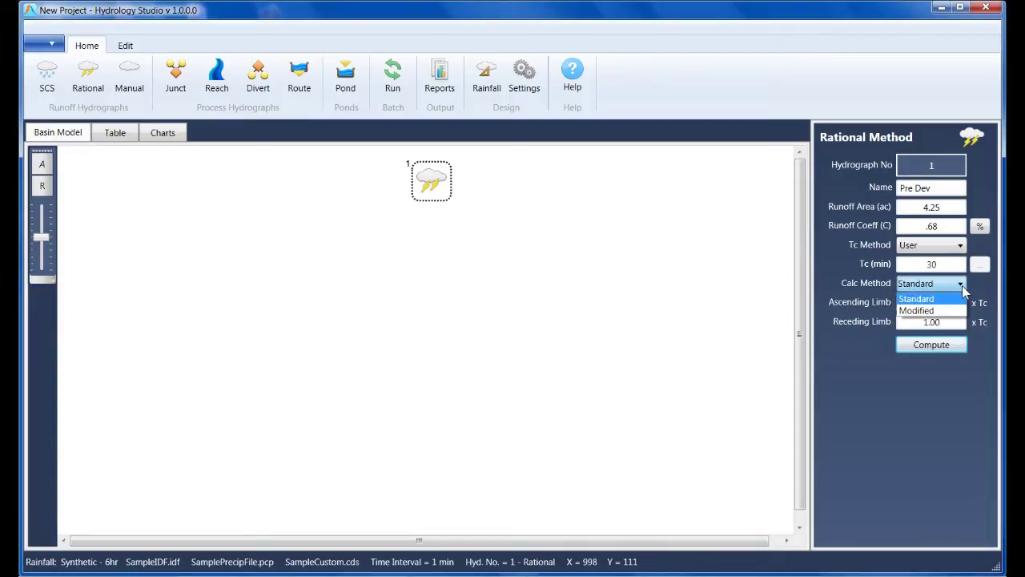
key("Tab")
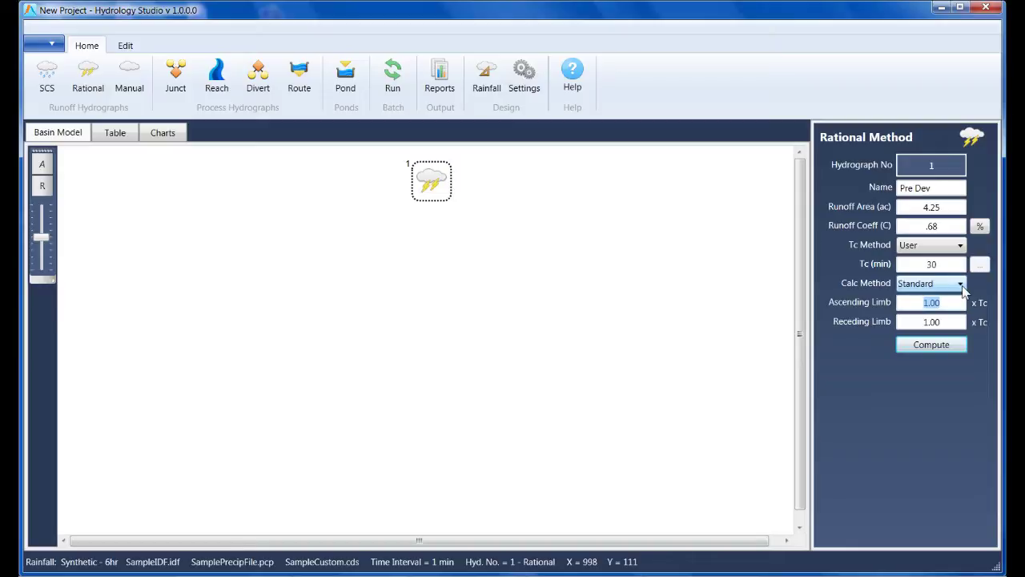
key("Tab")
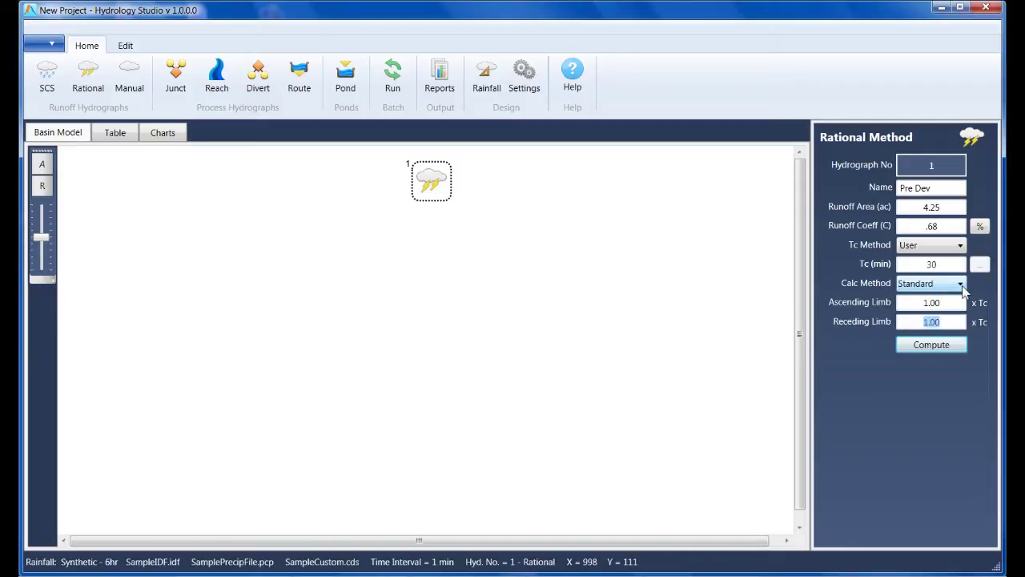
key("Tab")
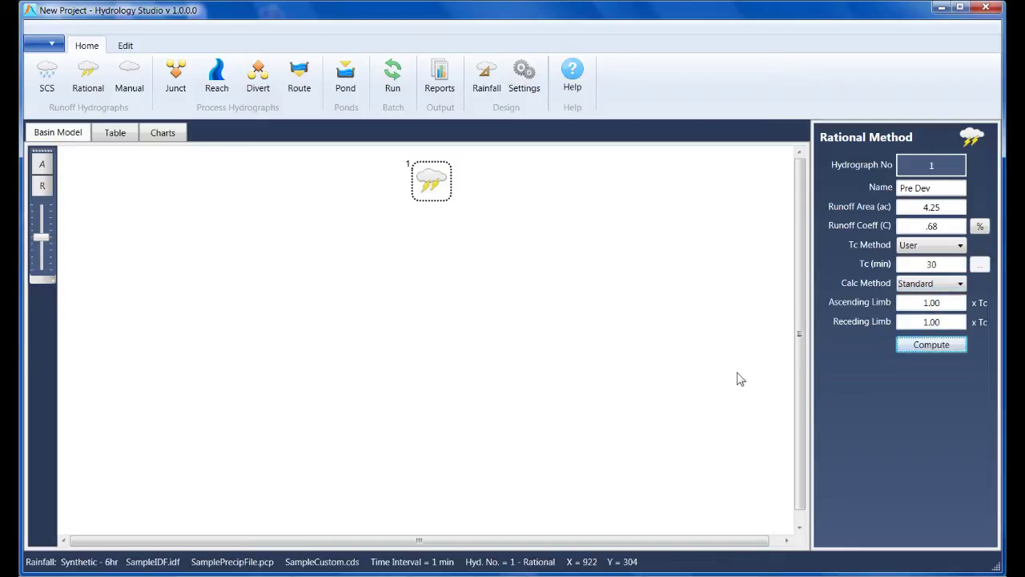
left_click(943, 347)
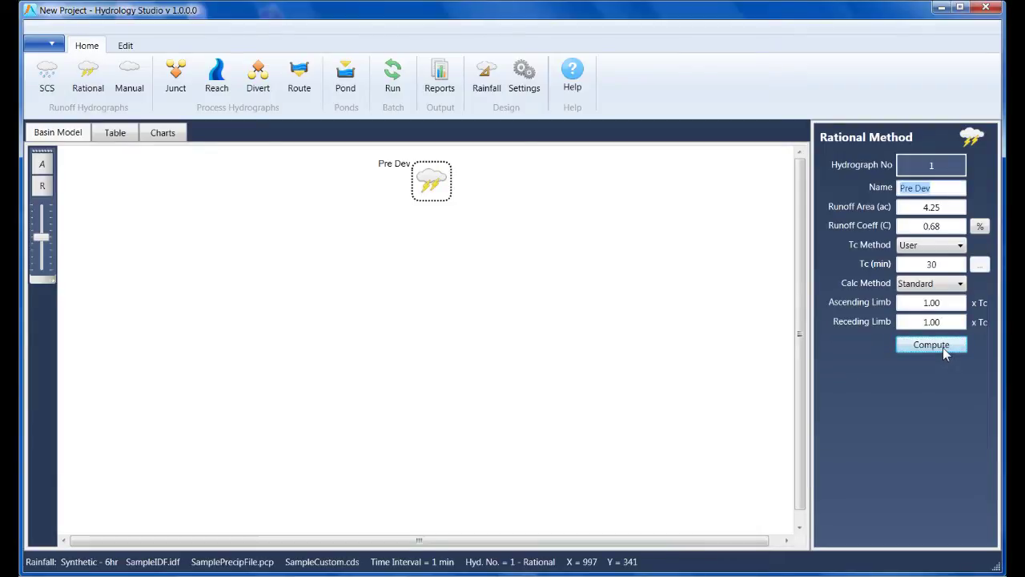
Add a second Rational hydrograph named Post Dev with a 4.25 ac area.
left_click(474, 318)
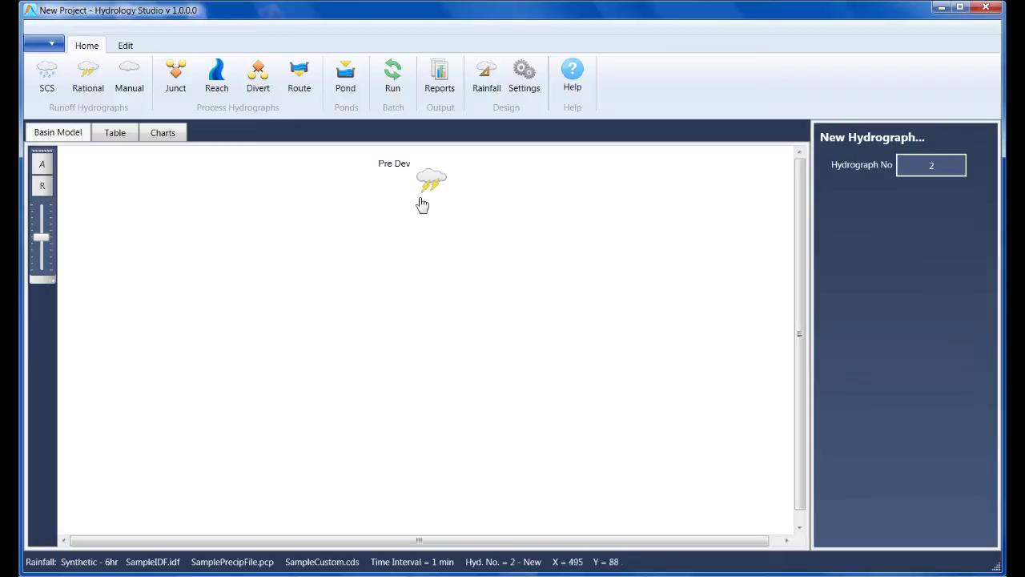
left_click(88, 74)
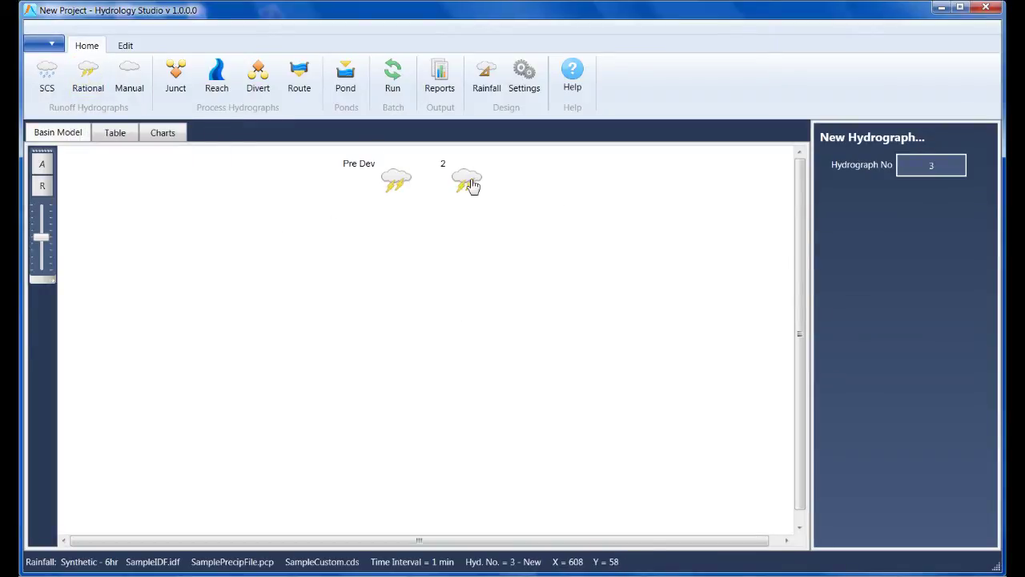
left_click(469, 182)
type("Po")
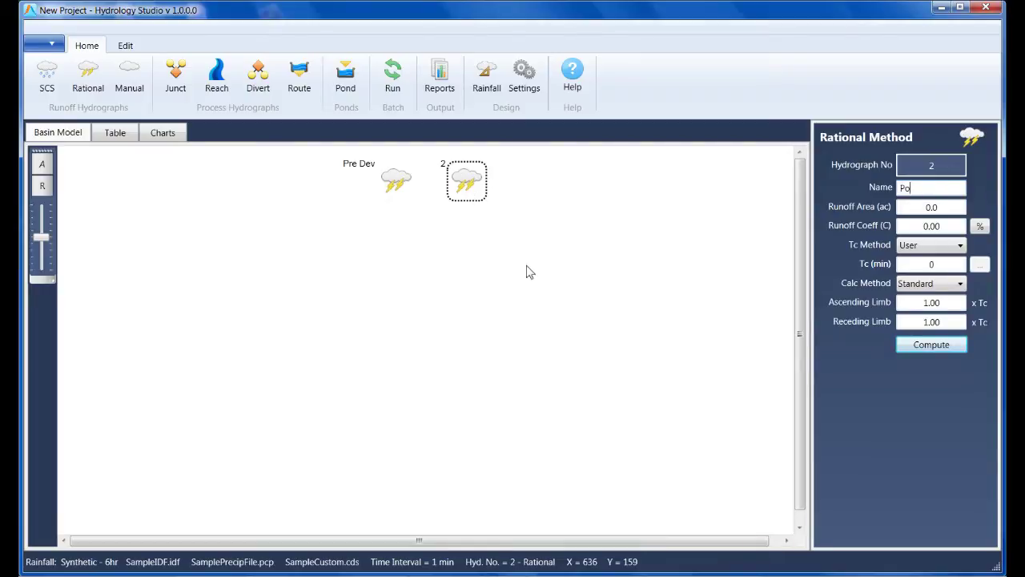
type("st Dev")
key("Tab")
type("4.25")
key("Tab")
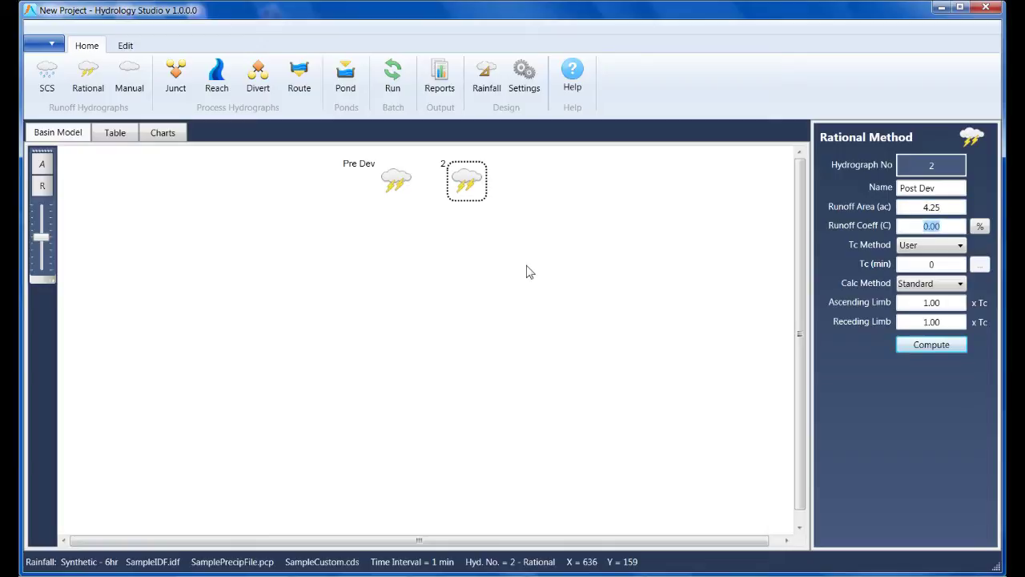
Give Post Dev runoff coefficient 0.84 and Tc 20 min, then compute it.
type(".84")
key("Tab")
key("Tab")
key("Tab")
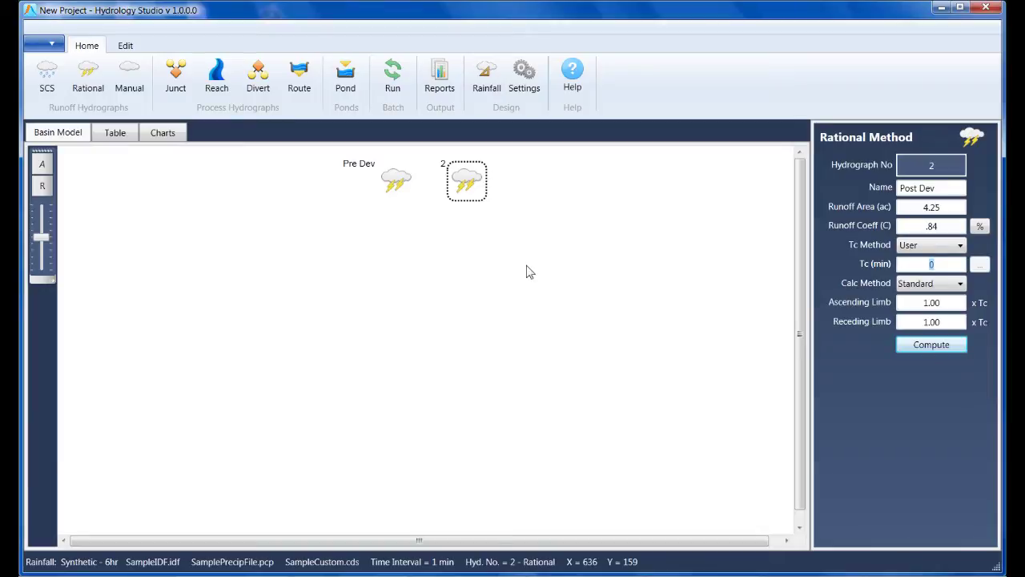
type("20")
key("Tab")
key("Tab")
key("Tab")
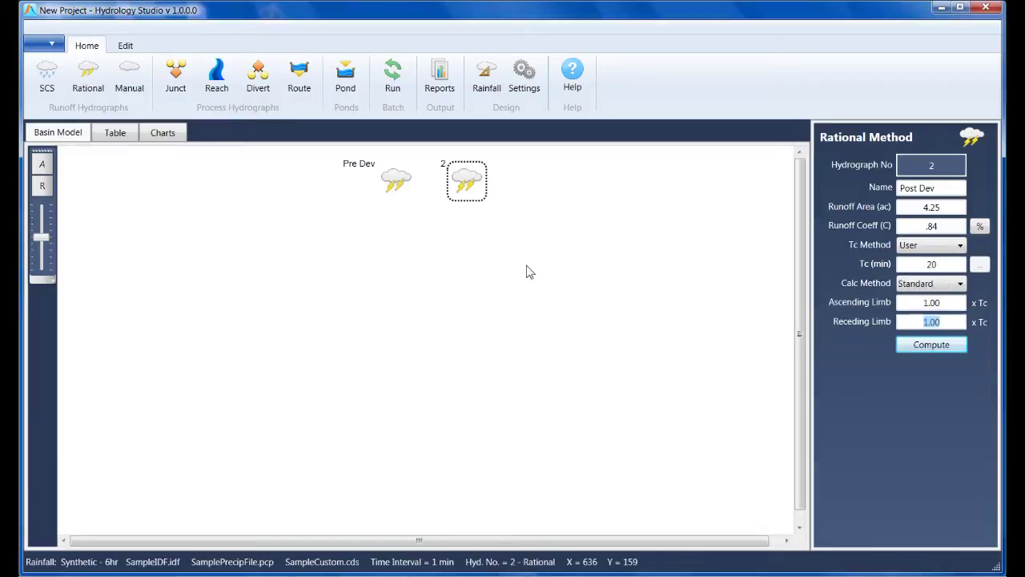
key("Tab")
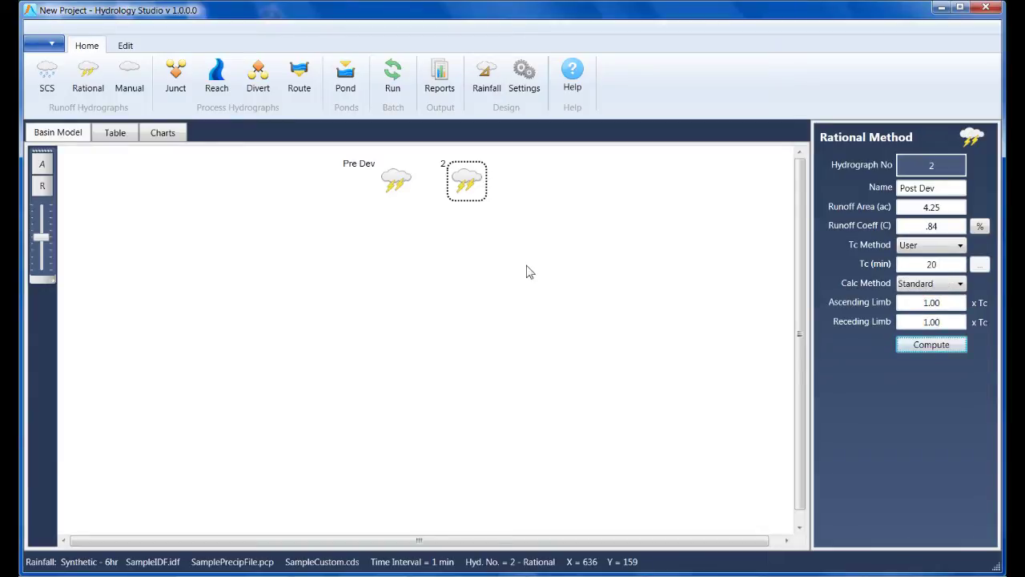
left_click(920, 347)
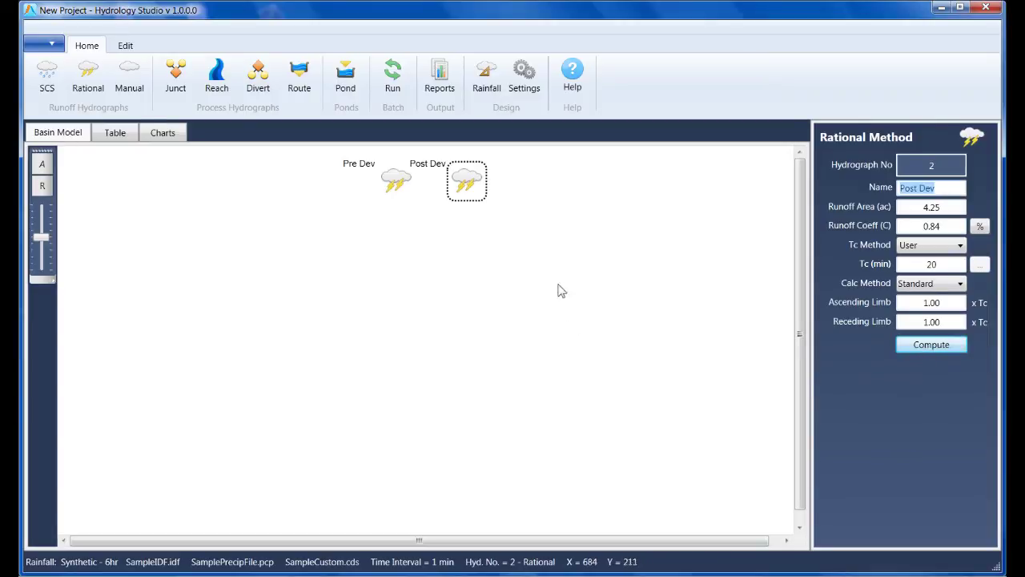
Chart the Pre Dev and Post Dev hydrographs together for comparison.
left_click(560, 245)
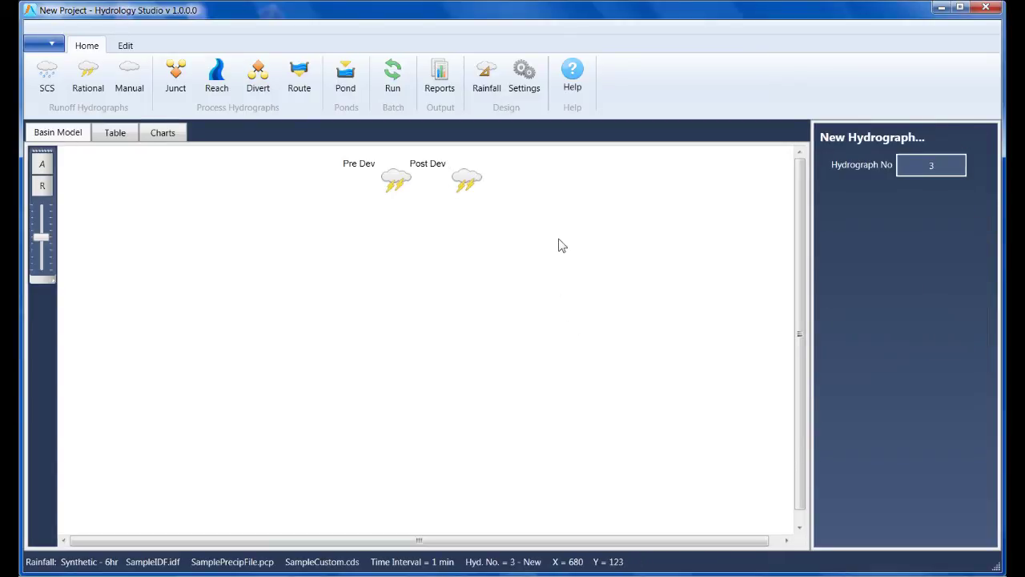
left_click(398, 183)
left_click(164, 133)
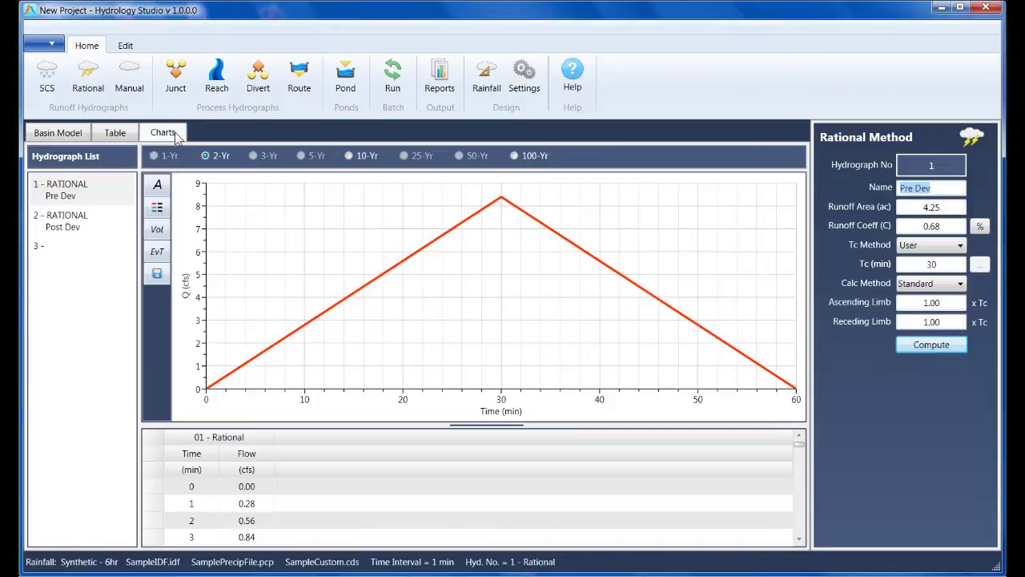
left_click(92, 221)
left_click(92, 196)
left_click(91, 227, "ctrl")
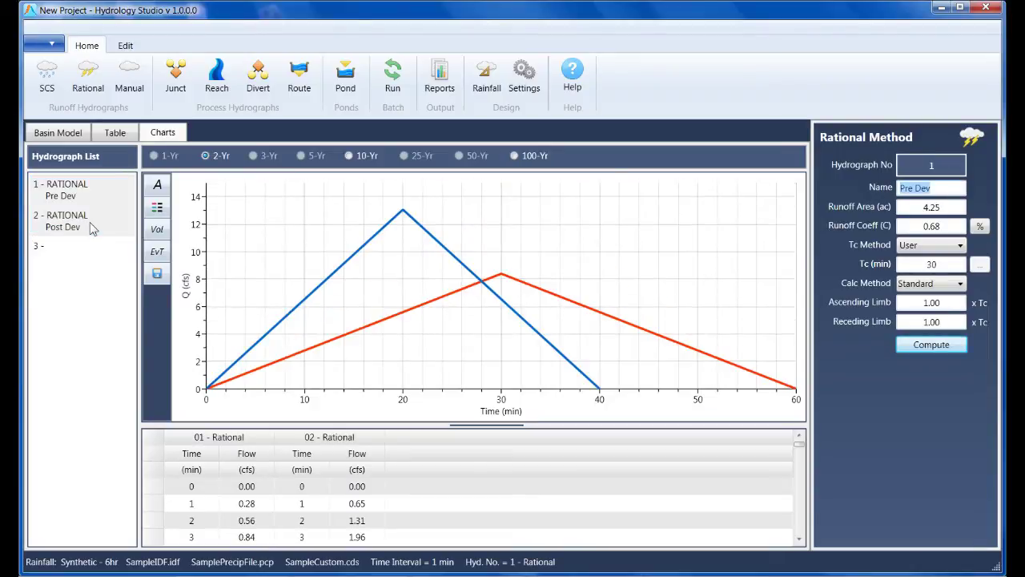
Compare both hydrographs for the 10-year and 100-year storms, then return to the basin model.
left_click(350, 158)
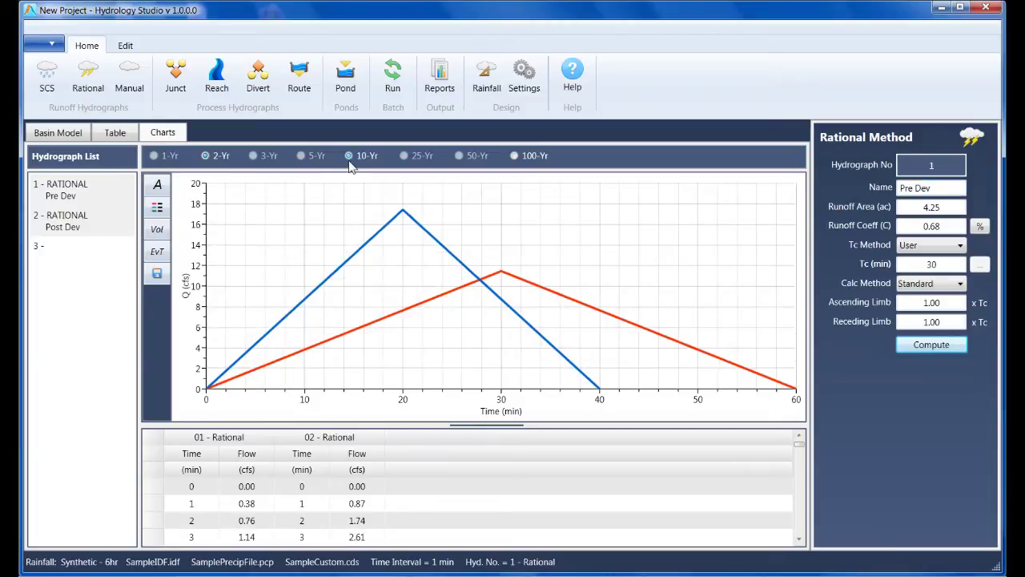
left_click(521, 160)
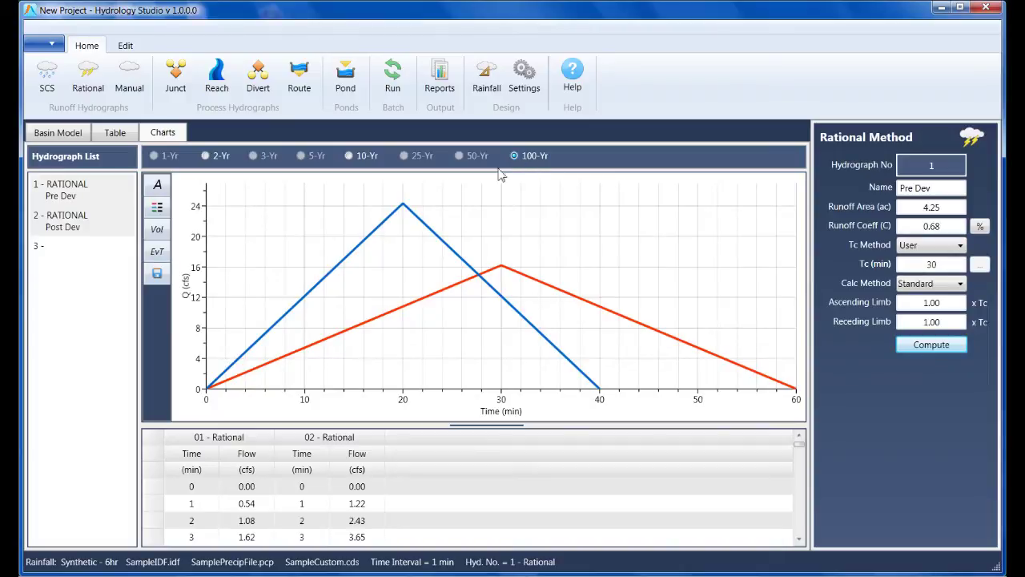
left_click(64, 138)
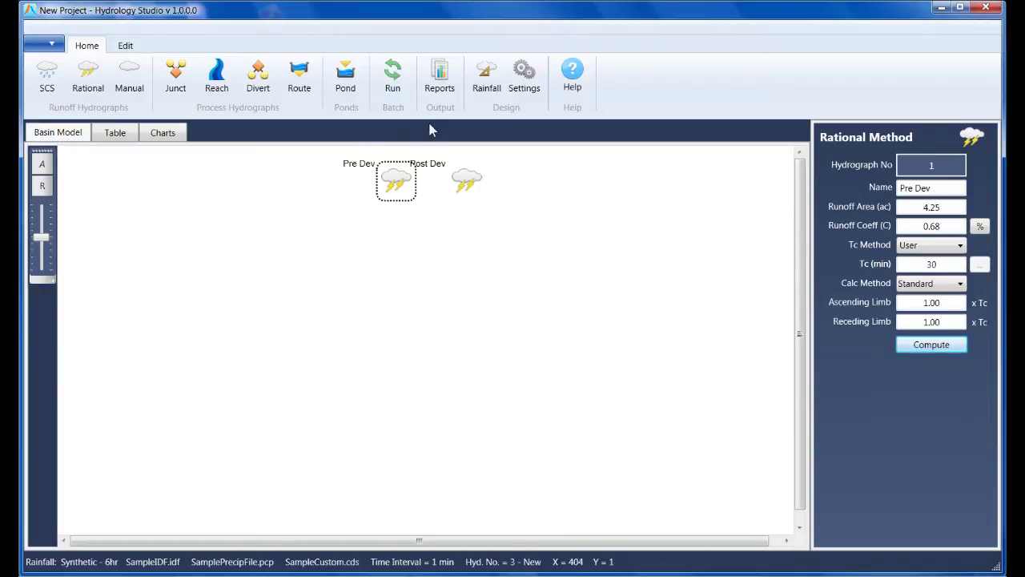
Start a new pond using Post Dev as inflow and Pre Dev peaks as target flows.
left_click(356, 79)
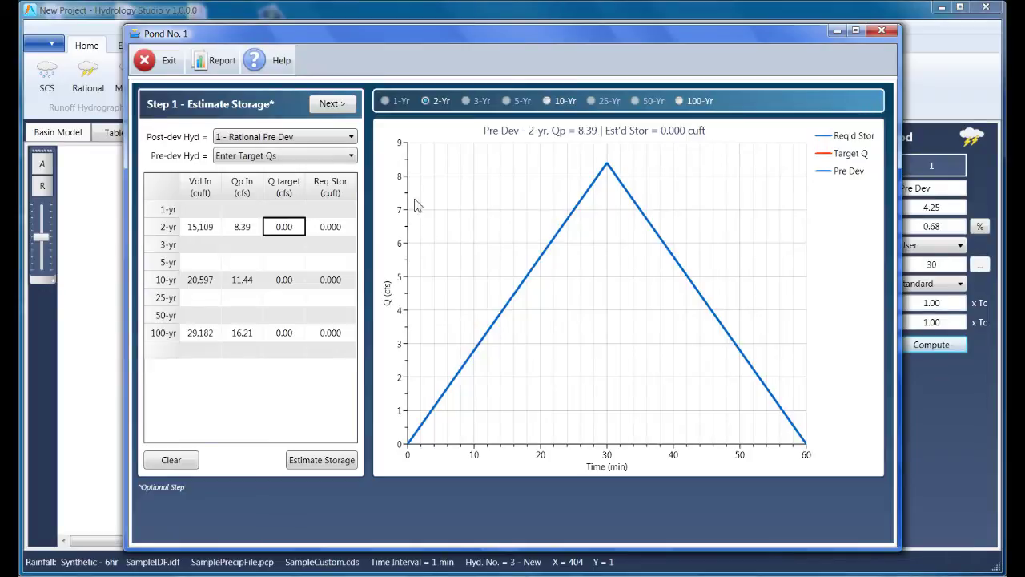
left_click(352, 141)
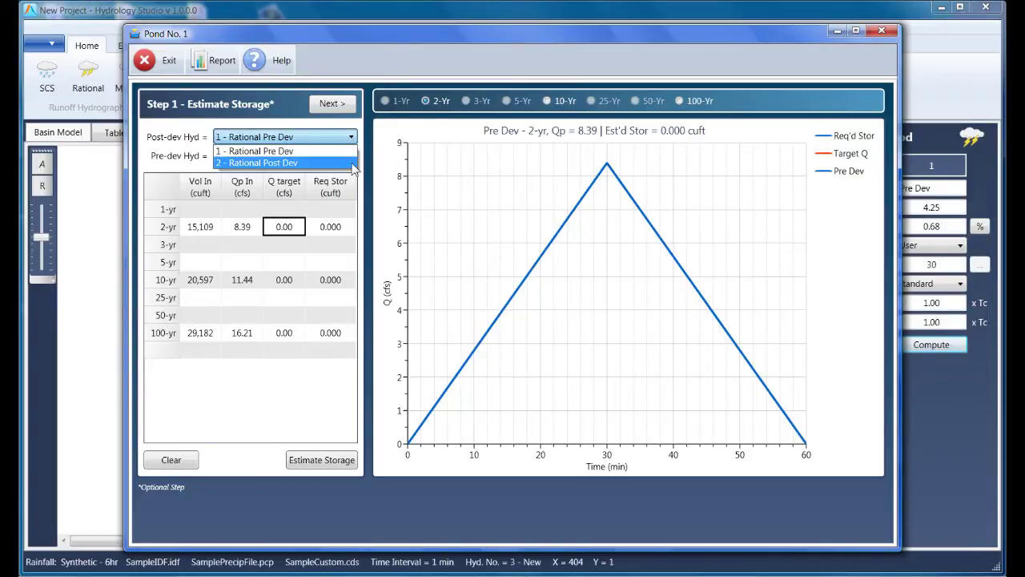
left_click(352, 163)
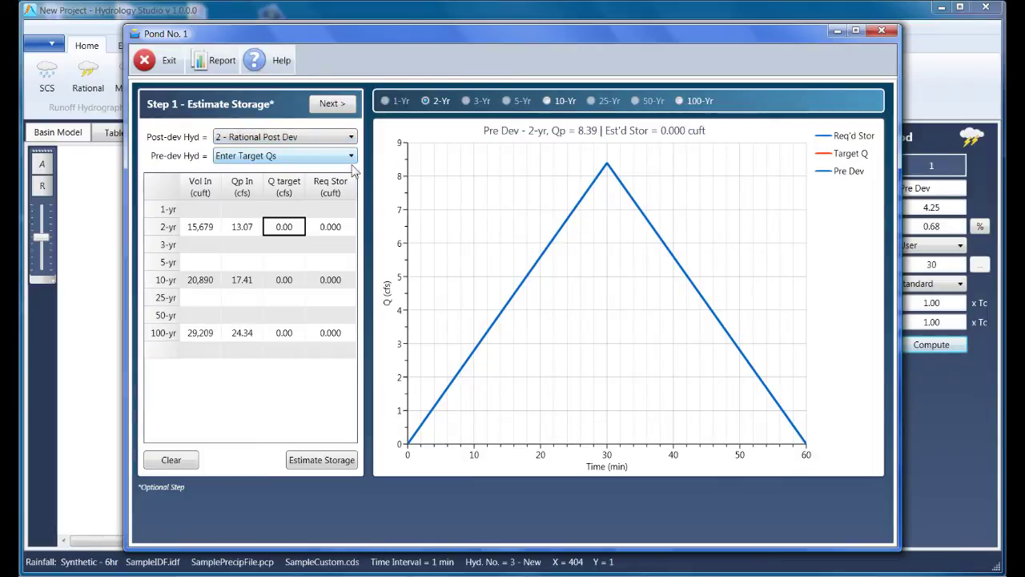
left_click(350, 156)
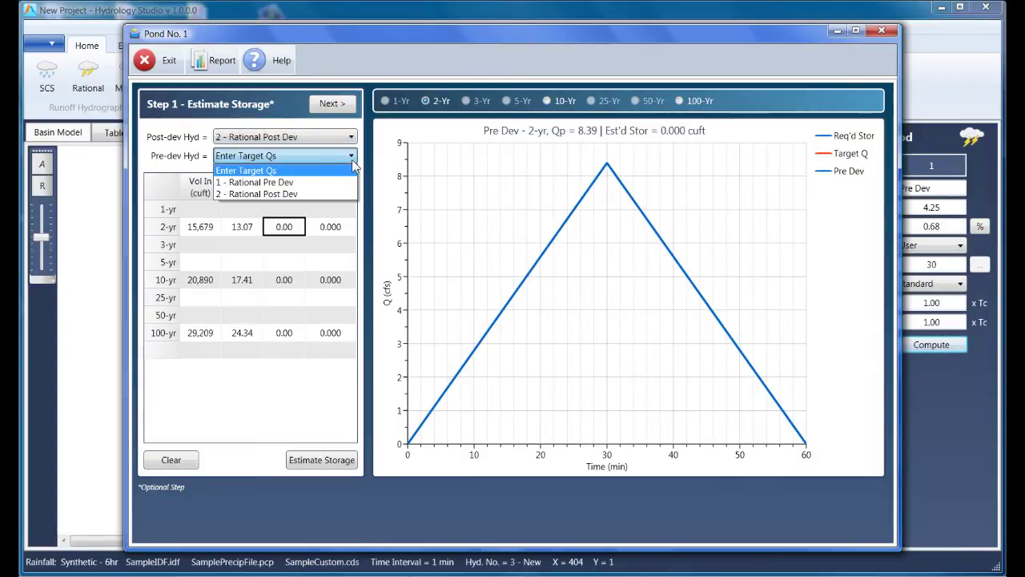
left_click(274, 184)
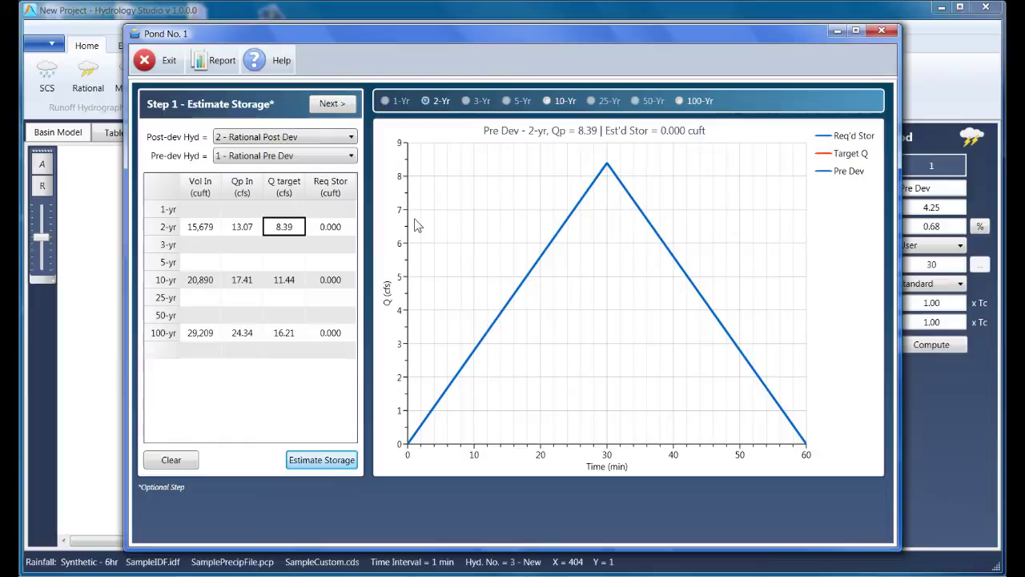
Estimate required storage, review 10- and 100-year results (up to 9,757 cuft), and continue.
left_click(330, 468)
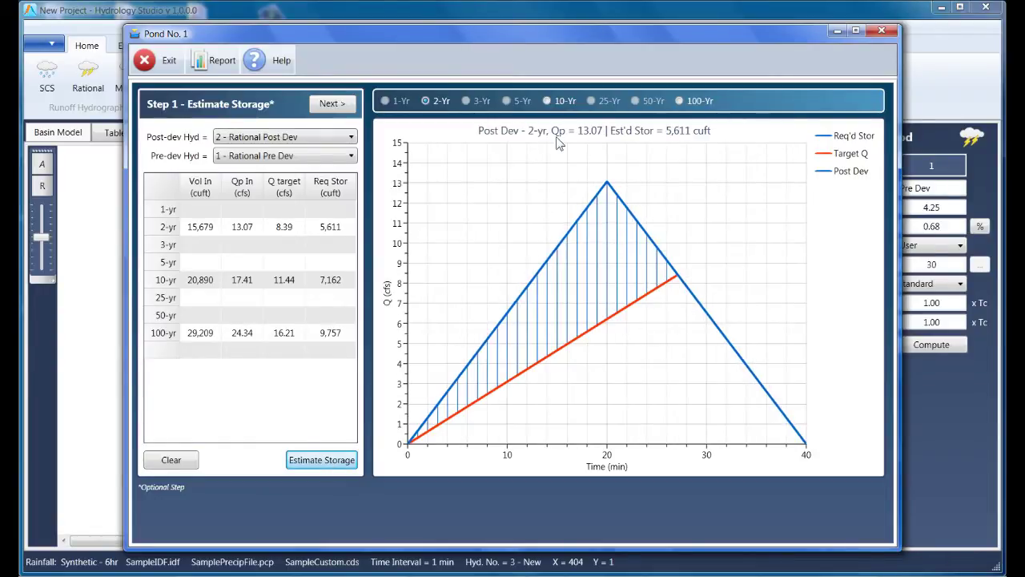
left_click(548, 102)
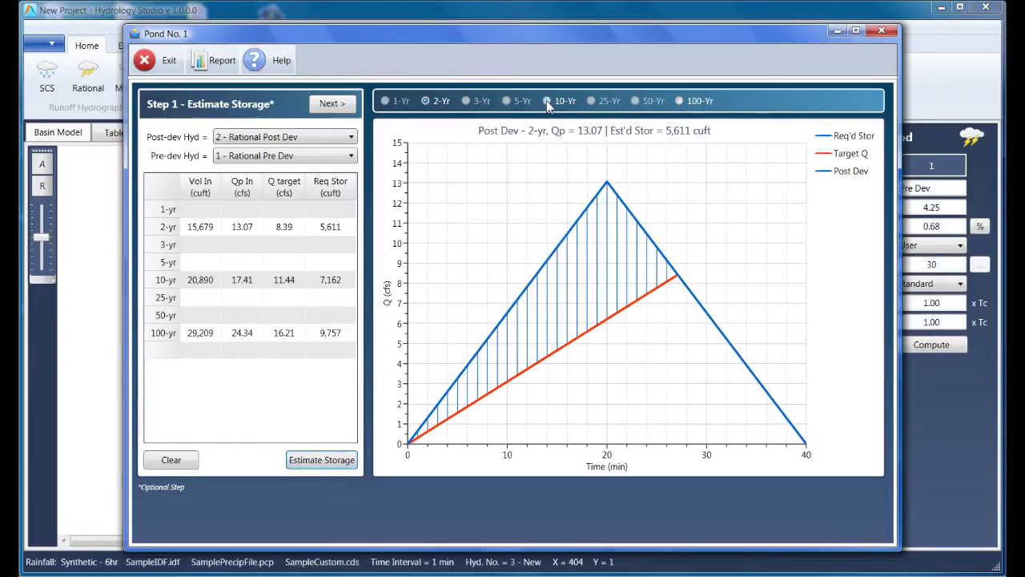
left_click(688, 101)
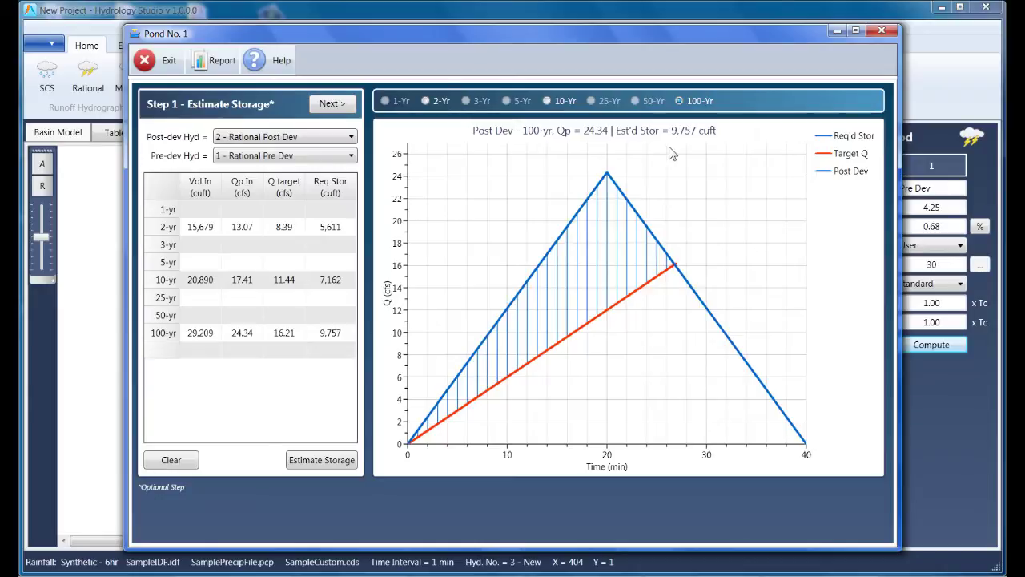
left_click(337, 107)
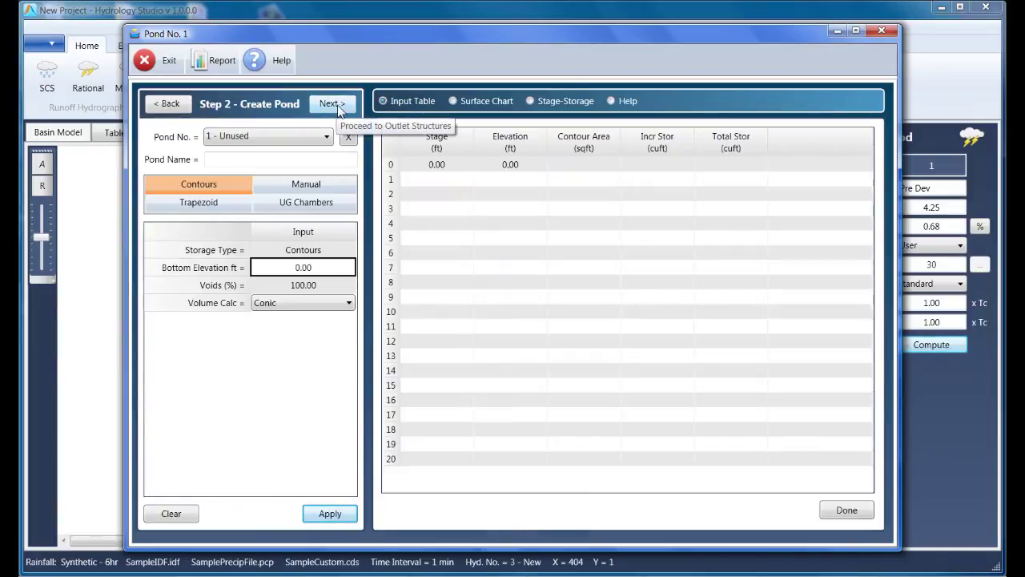
Name the pond PrePost and pick Trapezoid storage after previewing Manual and UG Chambers diagrams.
left_click(281, 163)
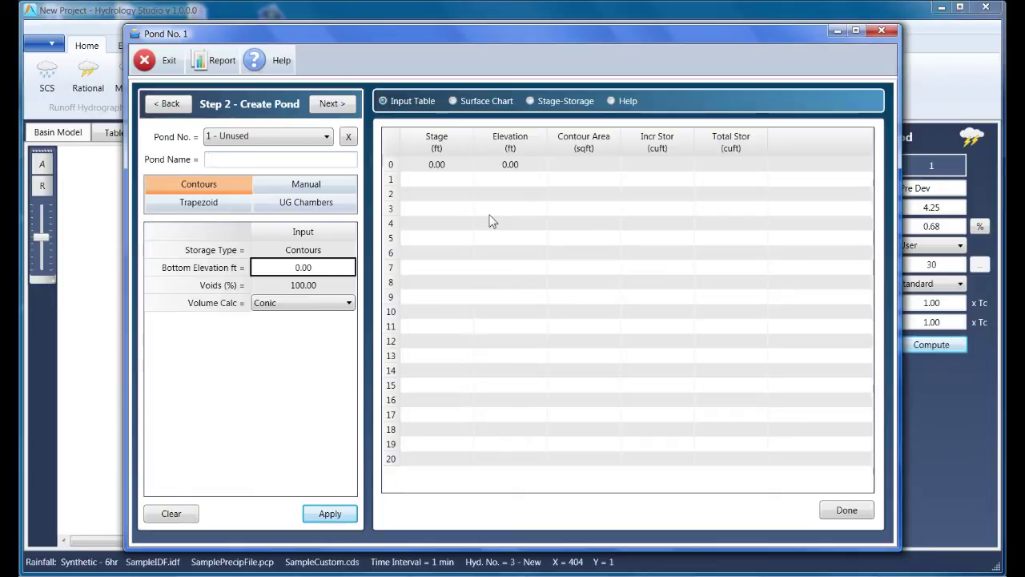
type("PrePost")
left_click(624, 103)
left_click(234, 197)
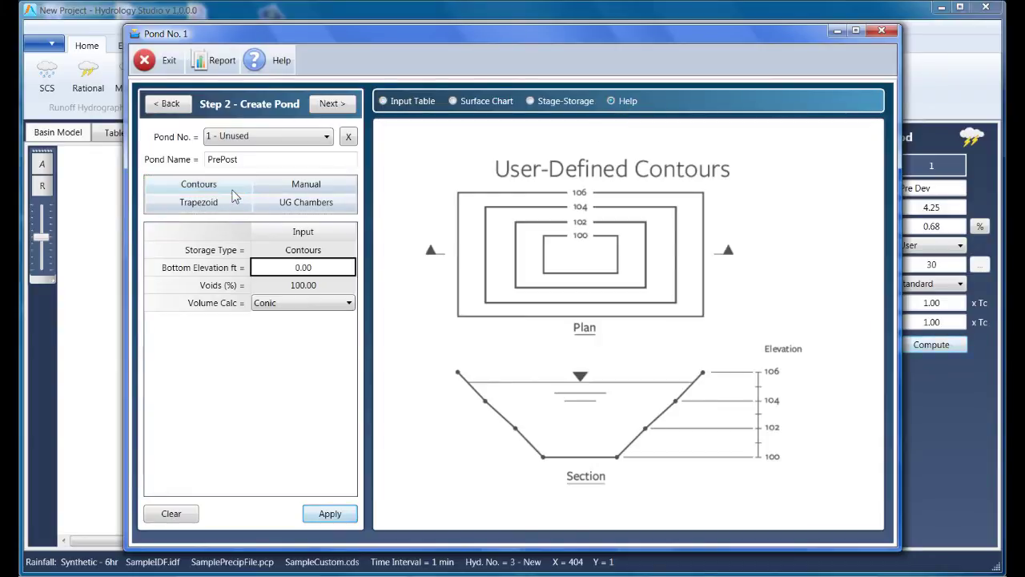
left_click(290, 191)
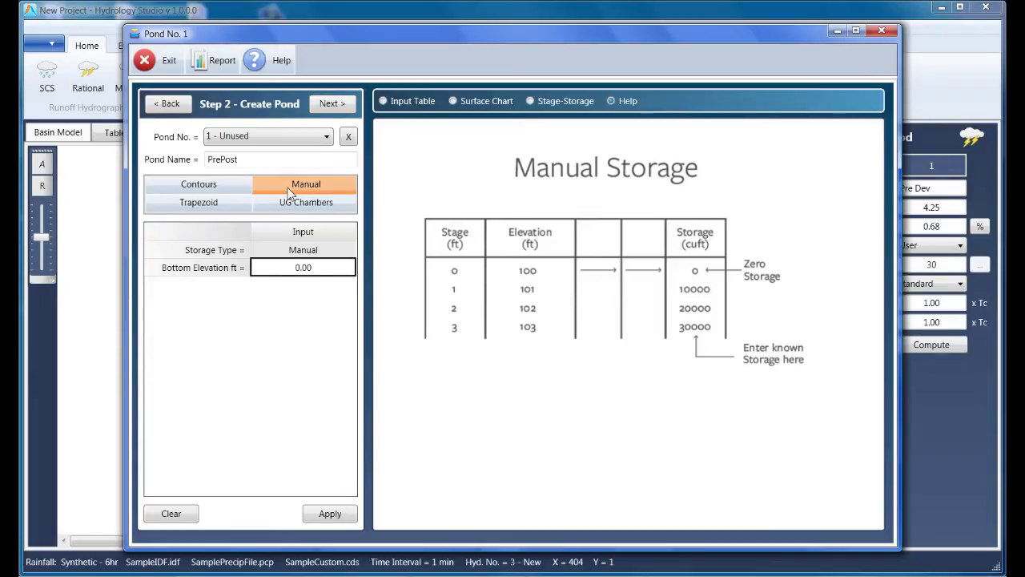
left_click(291, 202)
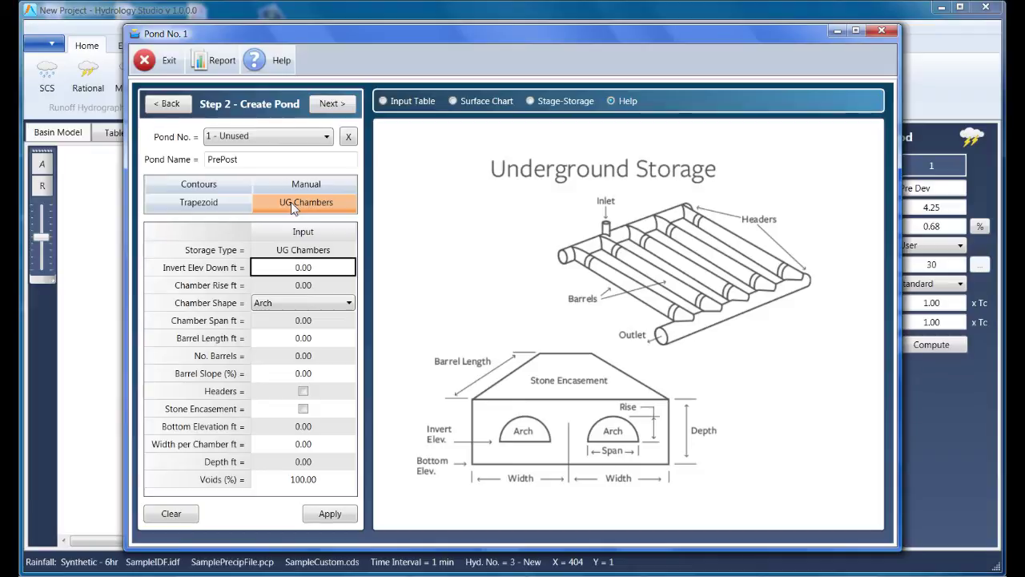
left_click(216, 207)
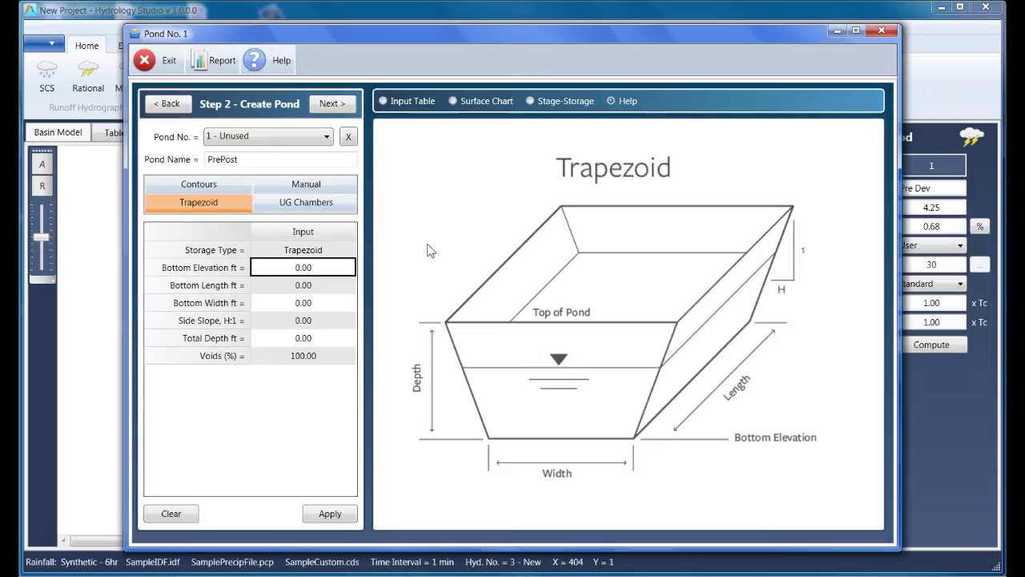
Apply trapezoid dimensions: bottom elevation 1000 ft, 30 × 30 ft base, side slope 2.0, depth 7 ft.
left_click(326, 274)
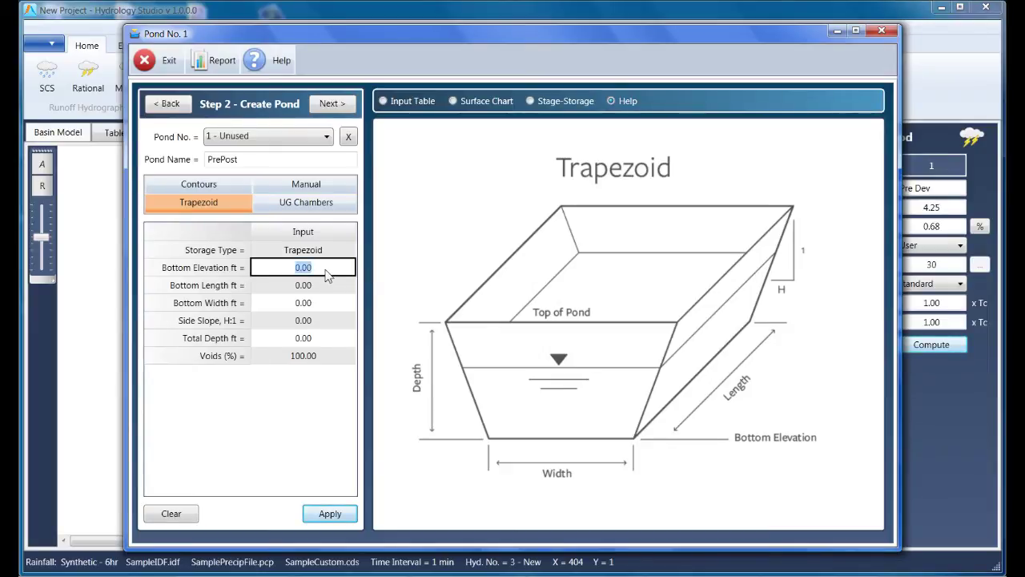
type("1000")
key("Tab")
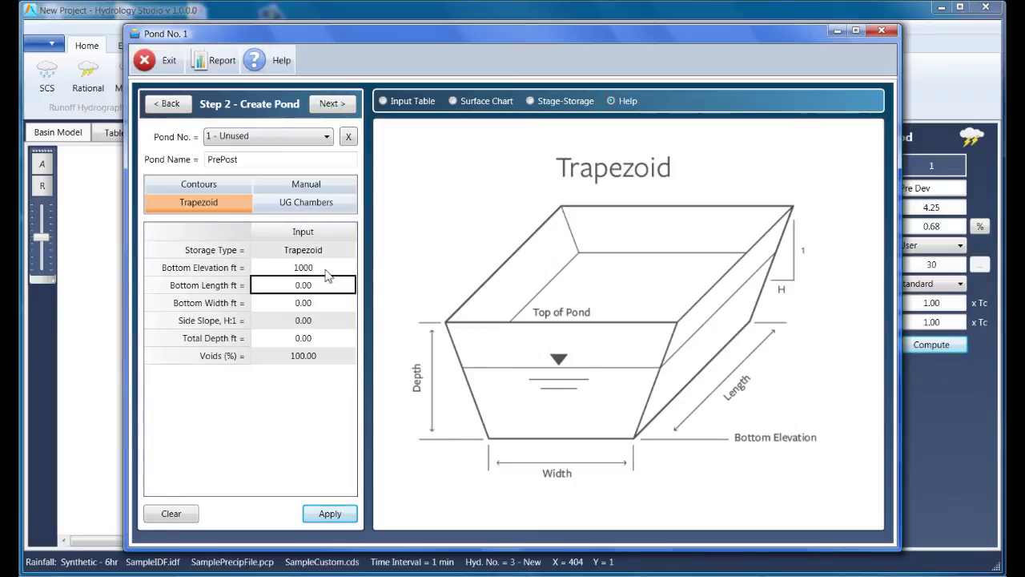
type("30")
key("Tab")
type("30")
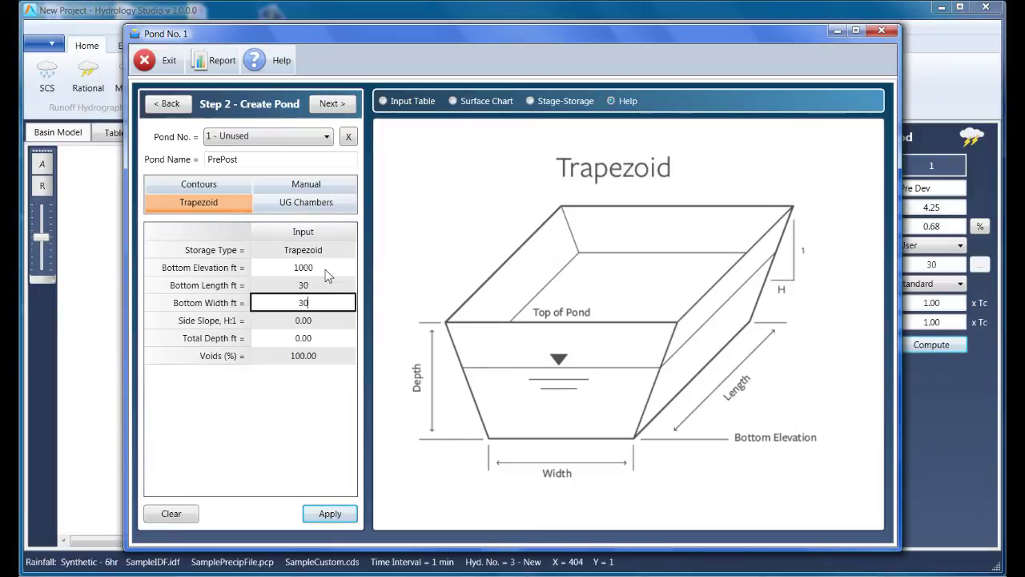
key("Tab")
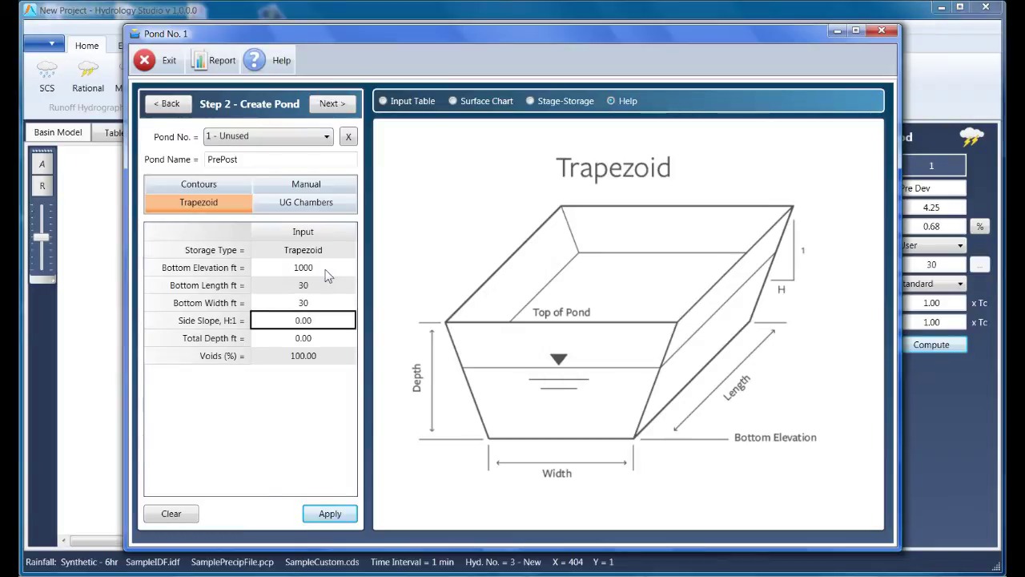
type("2.")
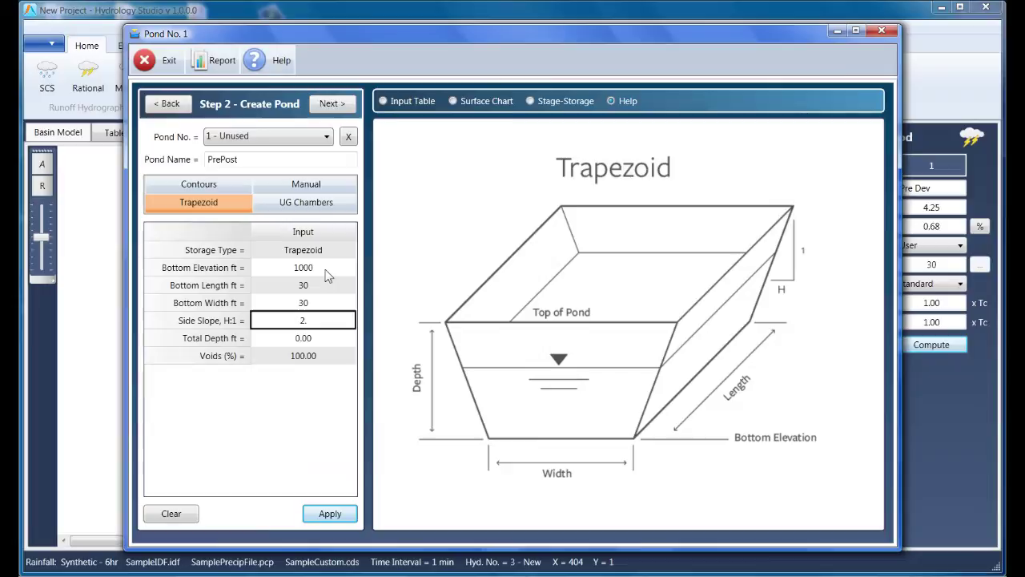
type("0")
key("Tab")
type("7")
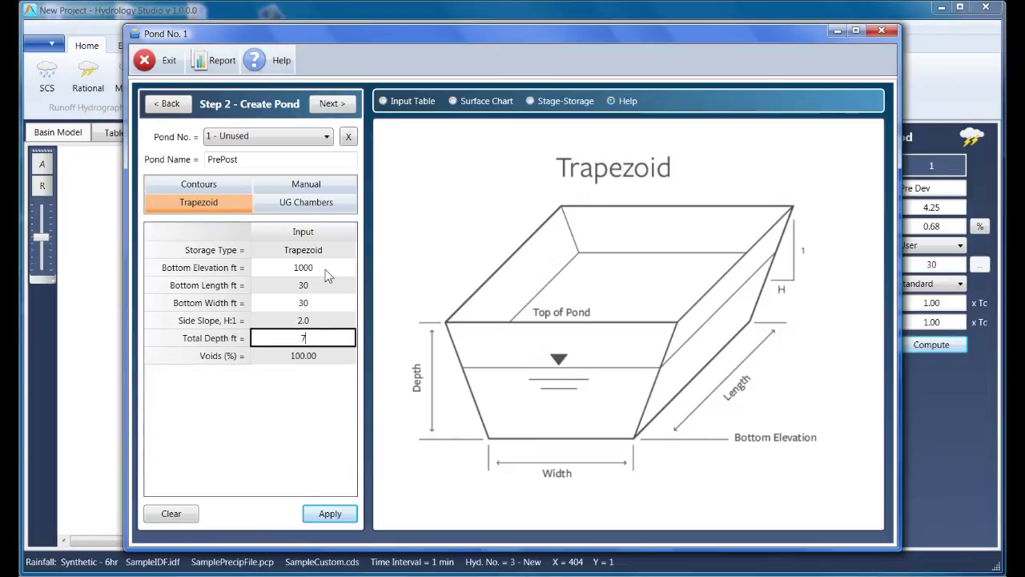
key("Tab")
left_click(340, 517)
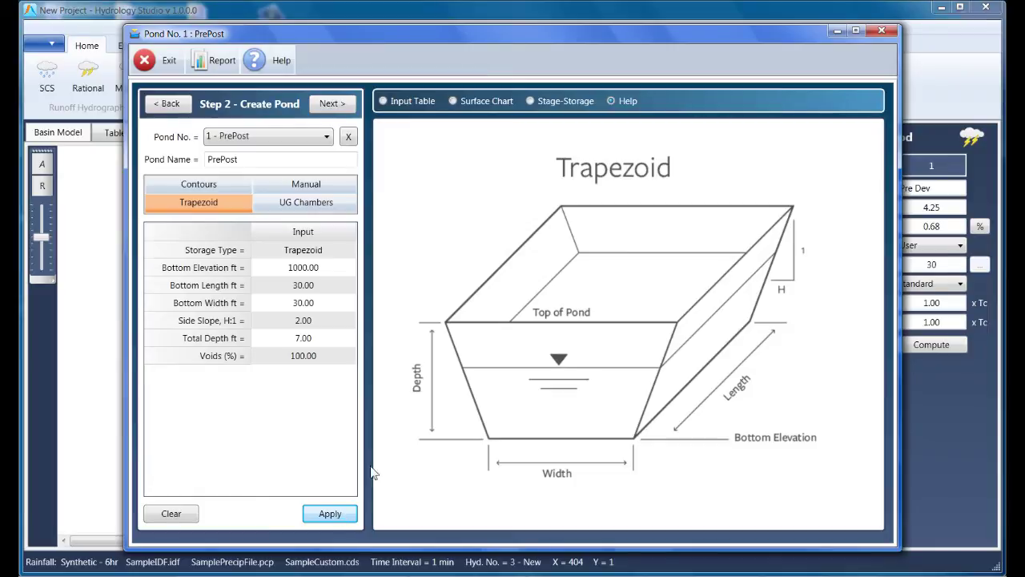
Check the pond's stage-storage table, 3-D surface and storage curve (14,009 cuft), then go to Add Outlets.
left_click(397, 103)
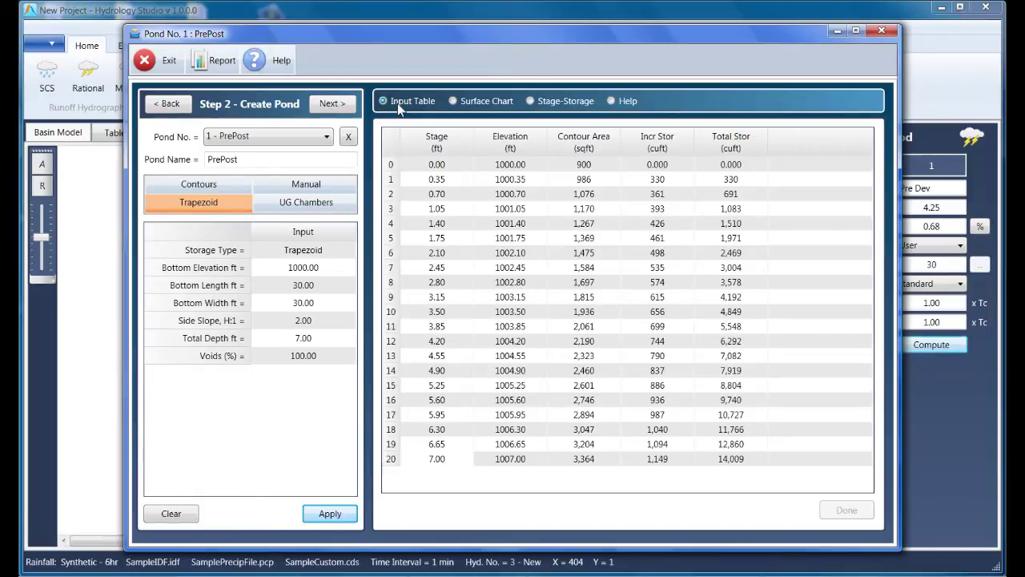
left_click(455, 103)
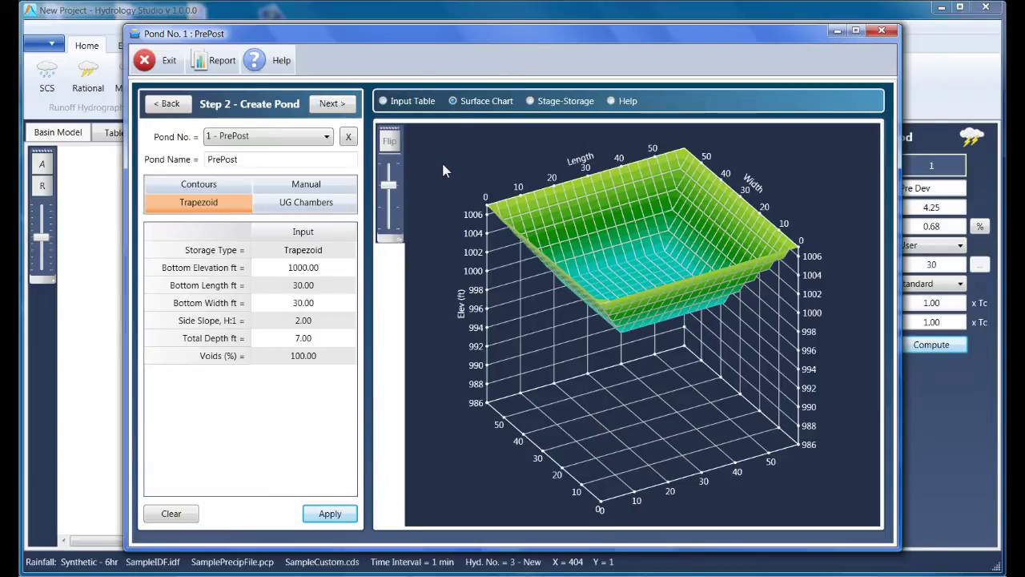
left_click(530, 102)
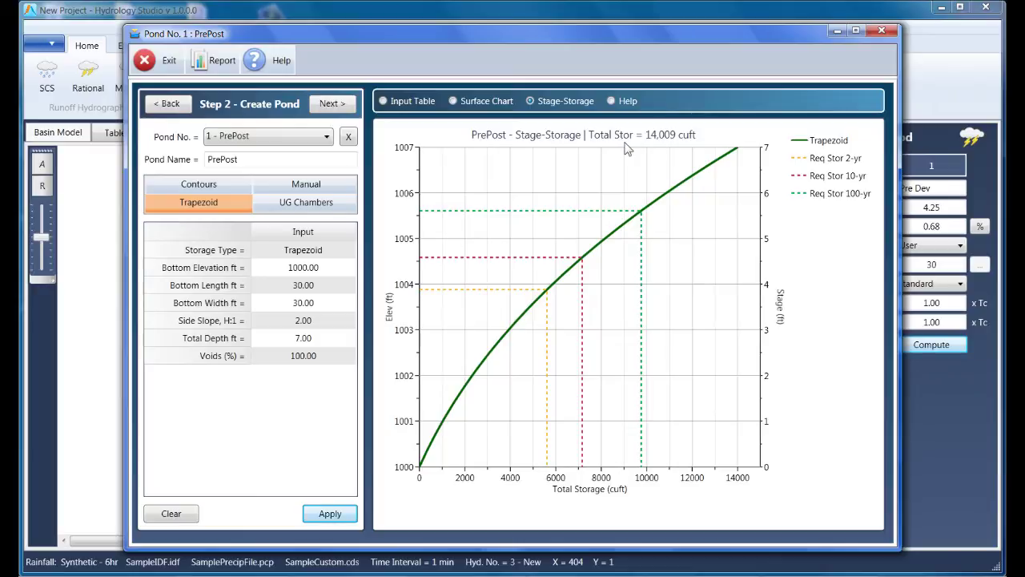
left_click(337, 108)
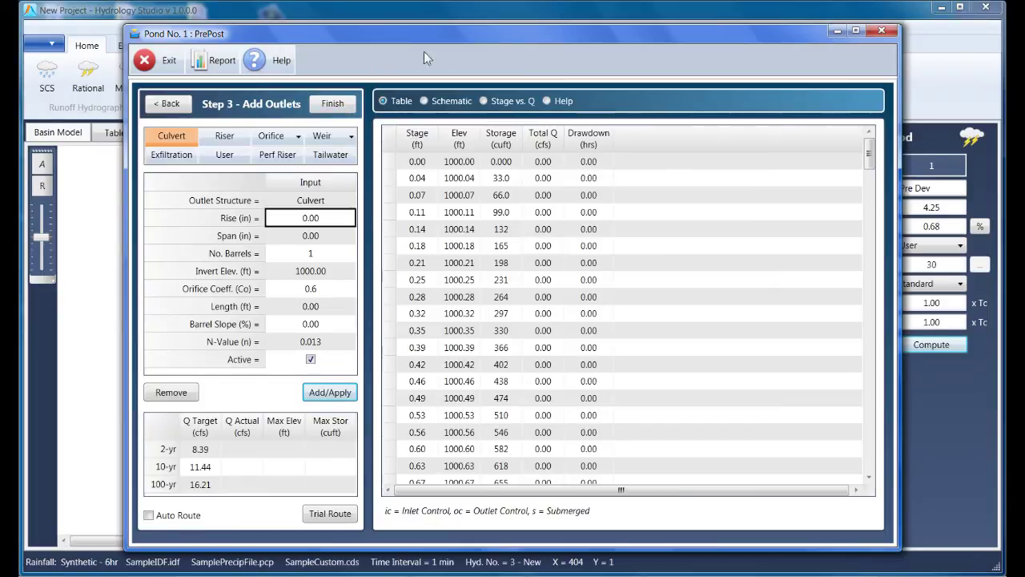
Set the culvert outlet to an 18 in rise and 18 in span.
left_click(547, 101)
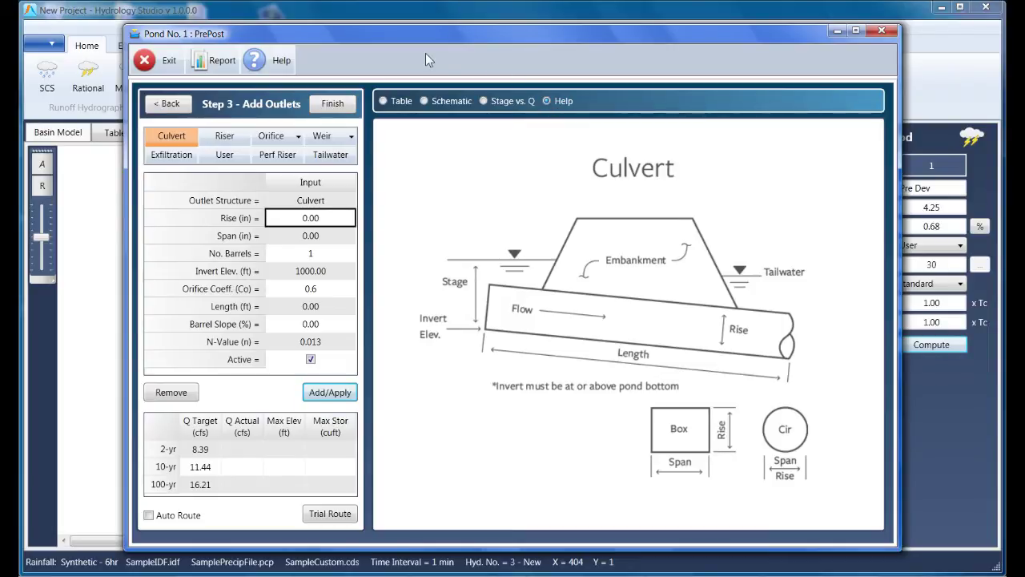
left_click(224, 138)
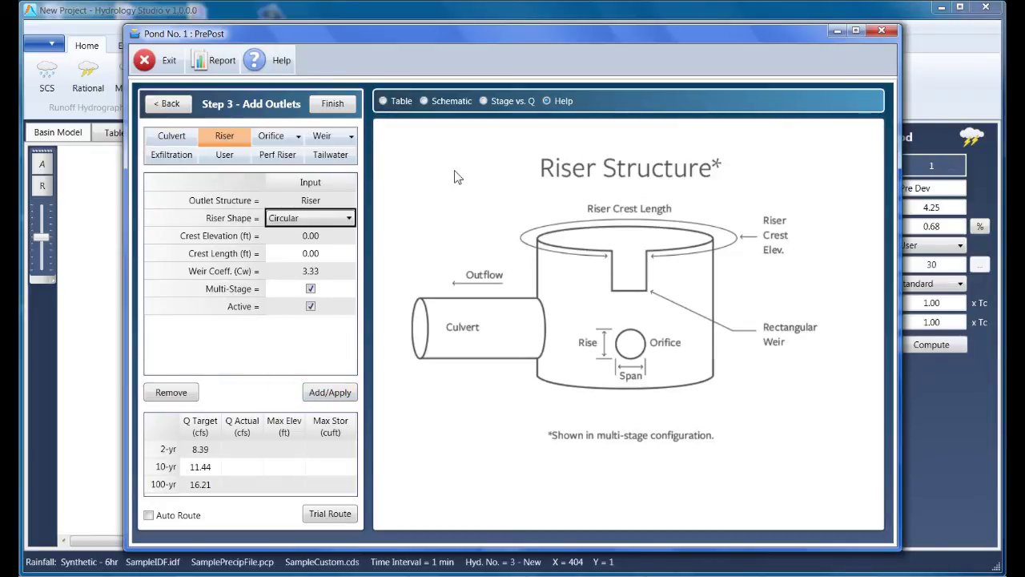
left_click(183, 138)
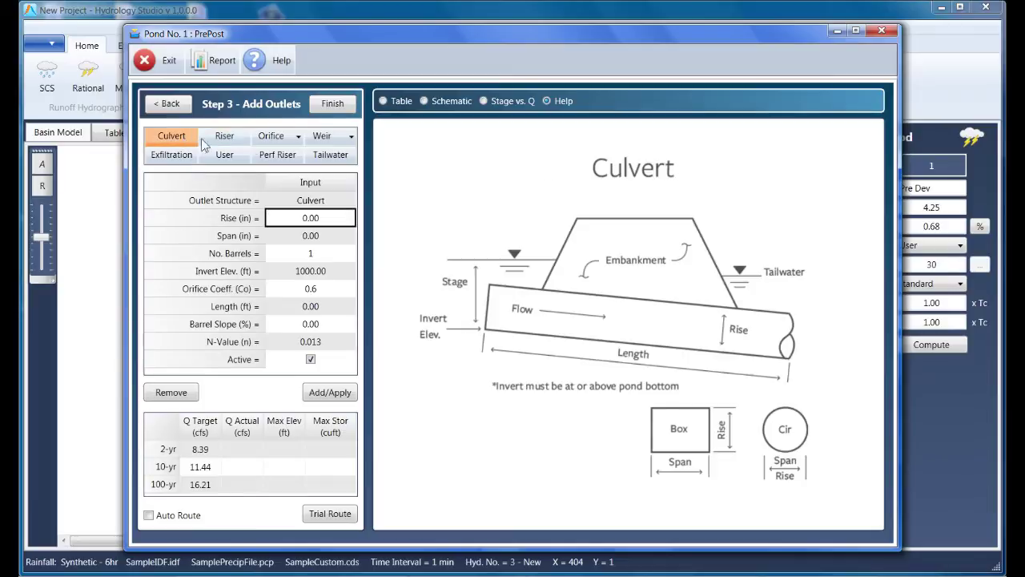
left_click(336, 222)
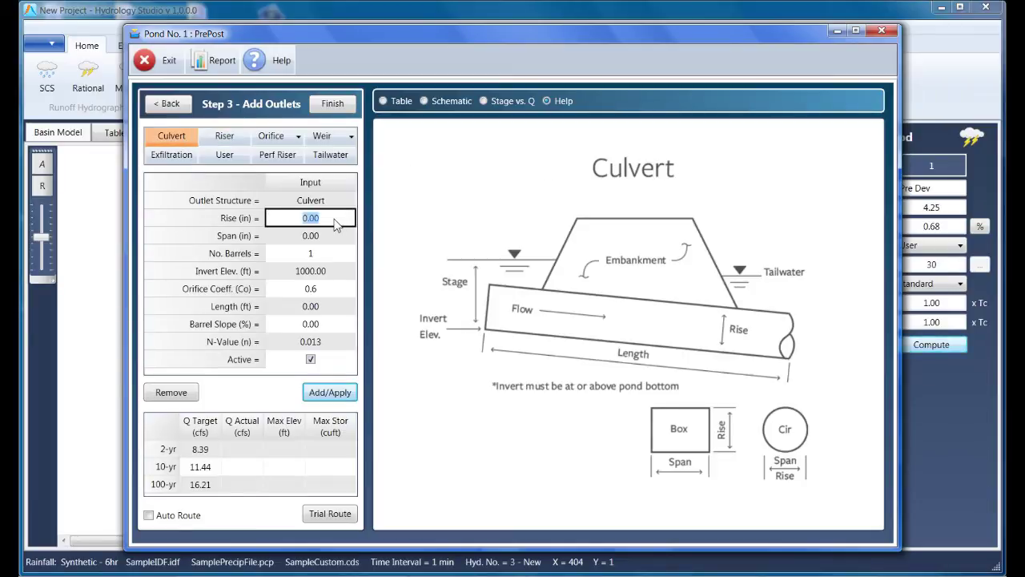
type("18")
key("Tab")
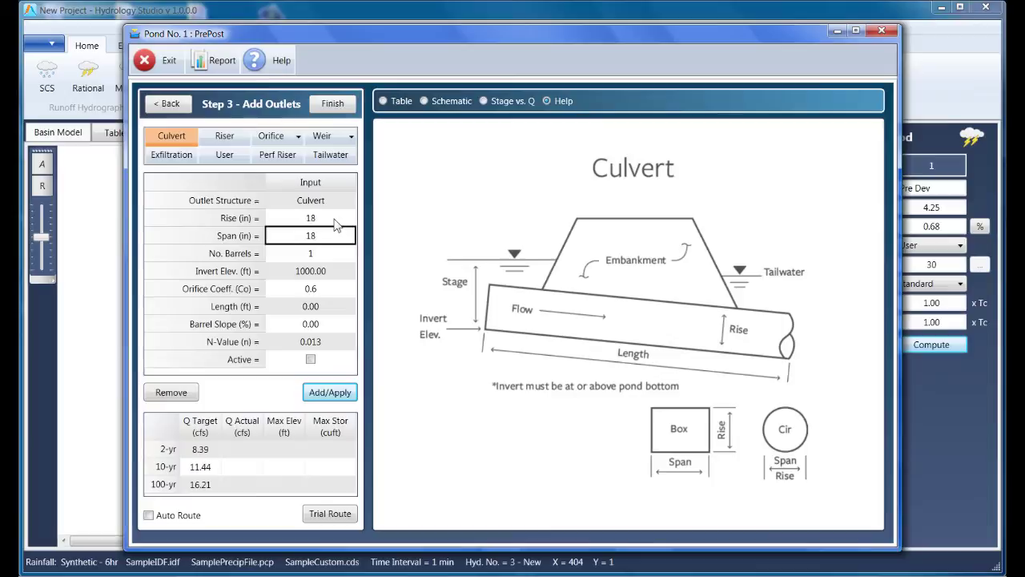
type("18")
key("Tab")
key("Tab")
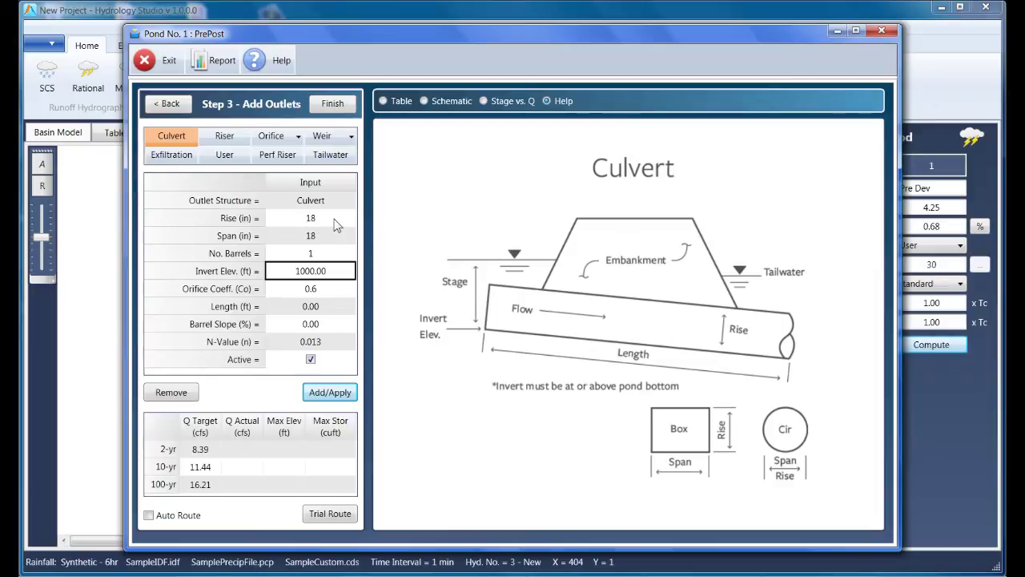
Give the culvert a 25 ft length and 0.5% barrel slope, and apply it.
key("Tab")
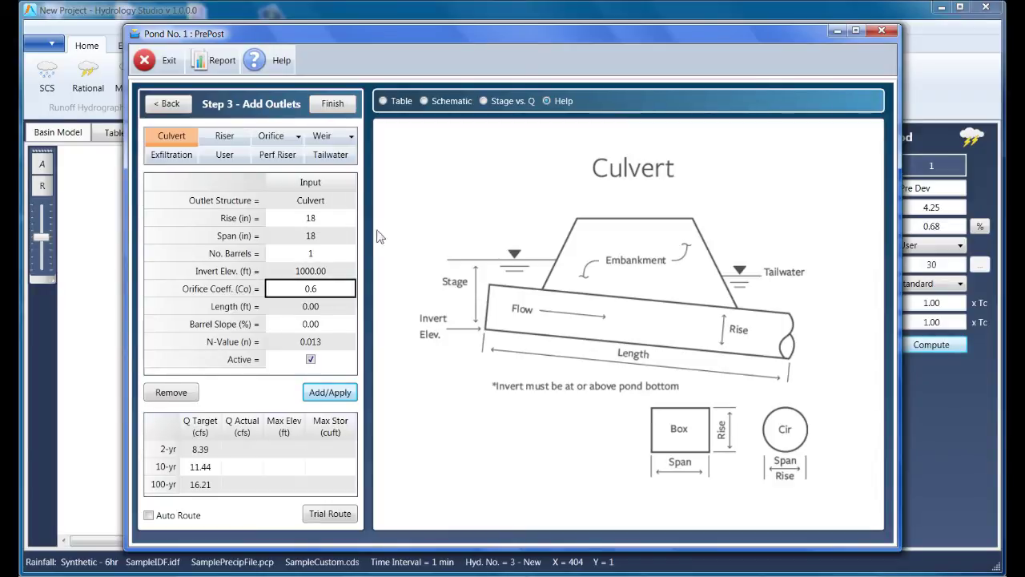
key("Tab")
type("25")
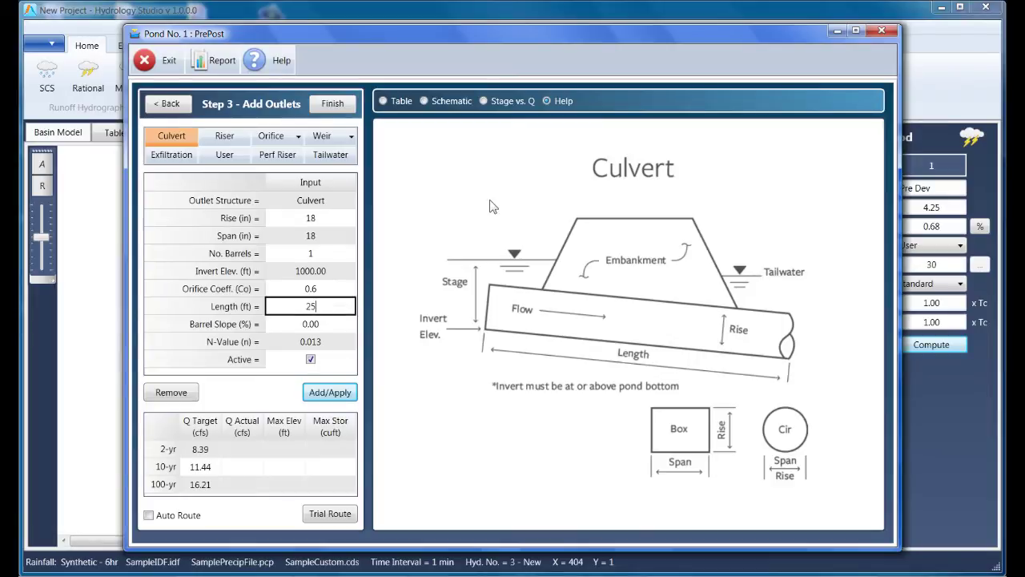
key("Tab")
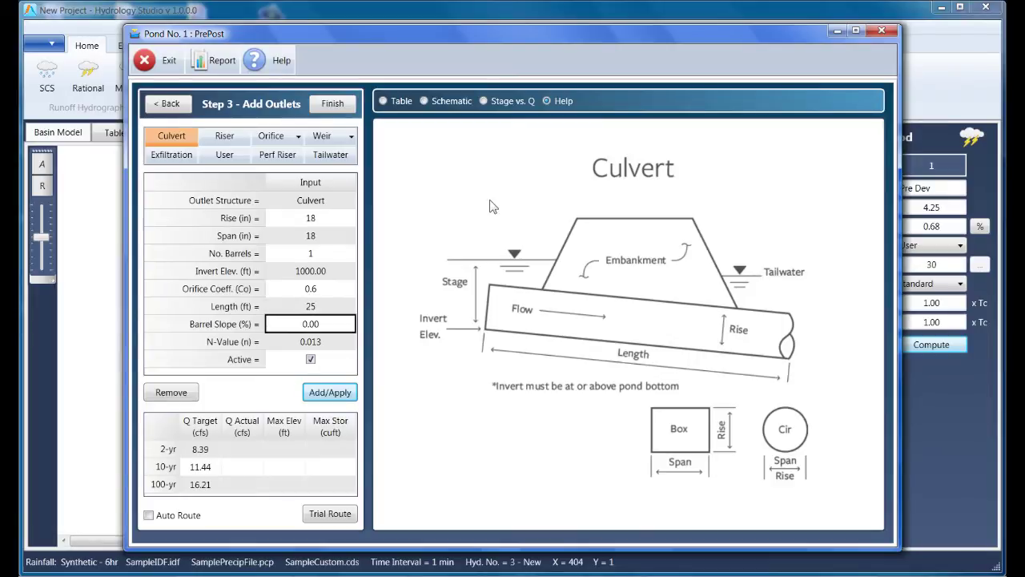
type(".5")
key("Tab")
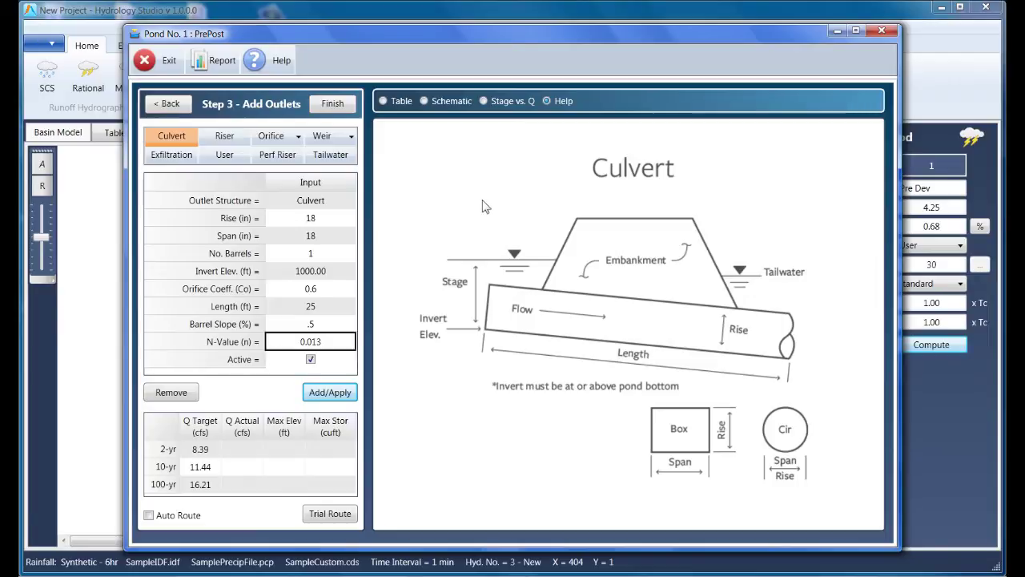
left_click(330, 392)
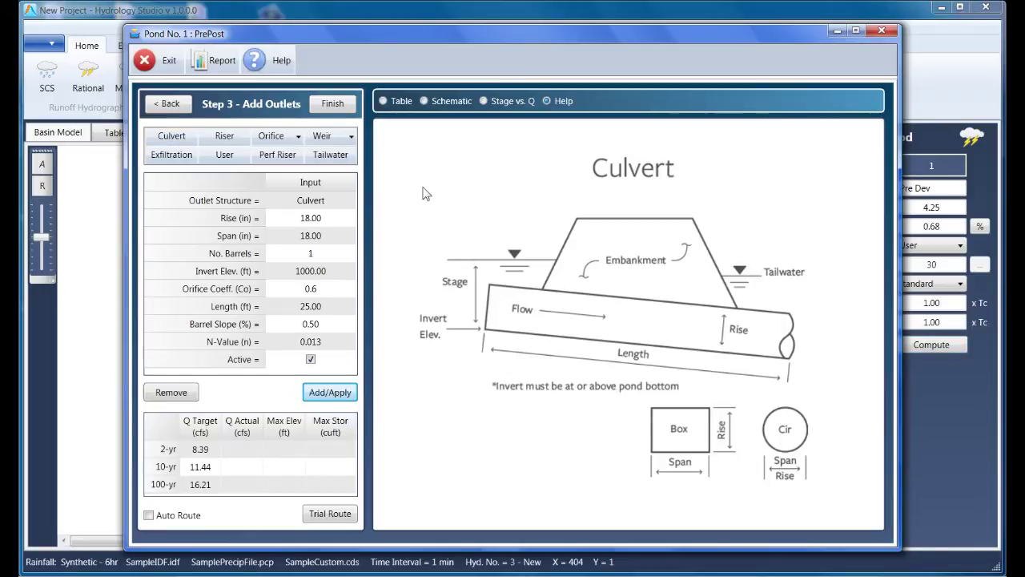
Add a riser outlet and set its shape to Box.
left_click(225, 140)
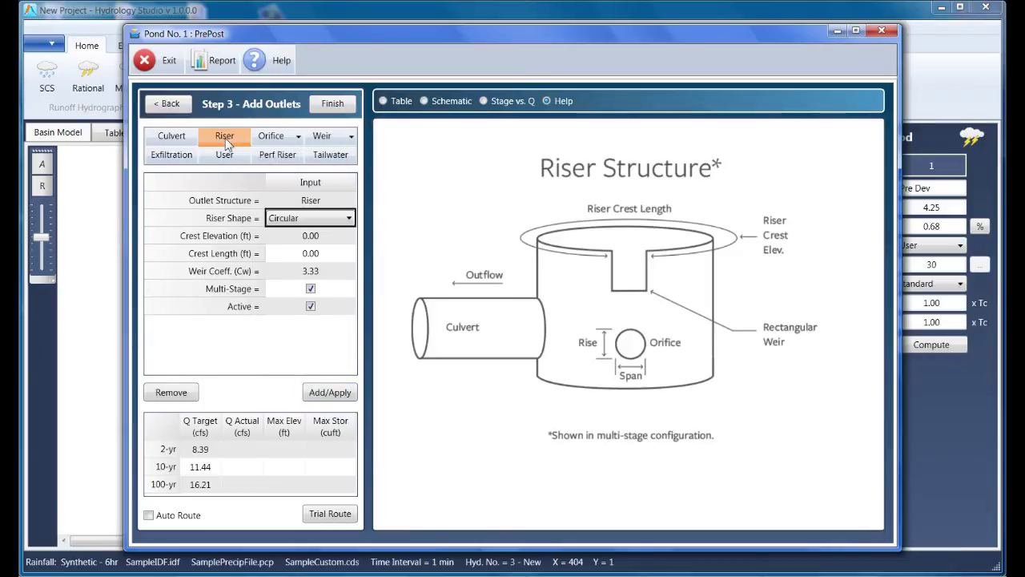
left_click(348, 217)
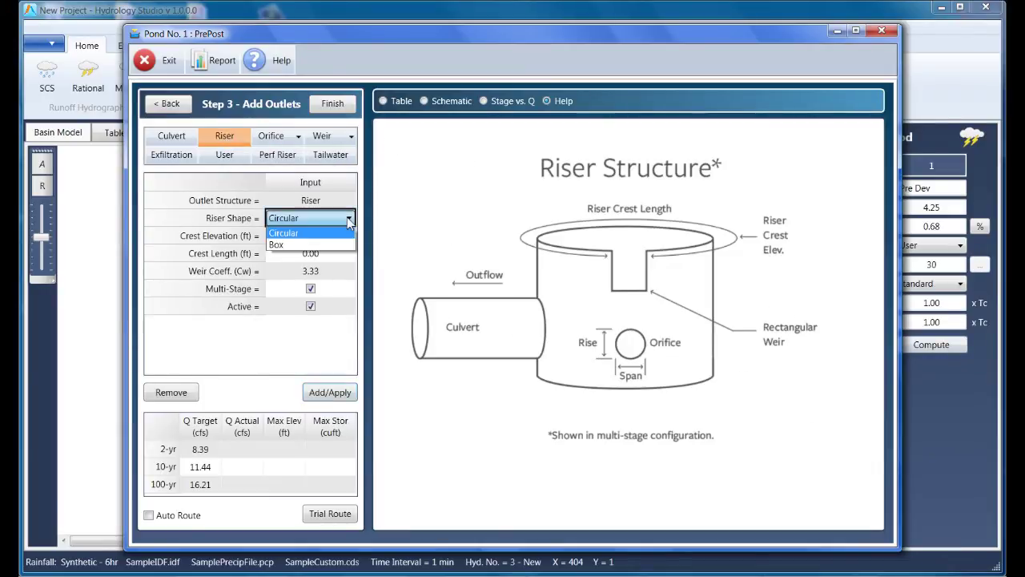
left_click(285, 244)
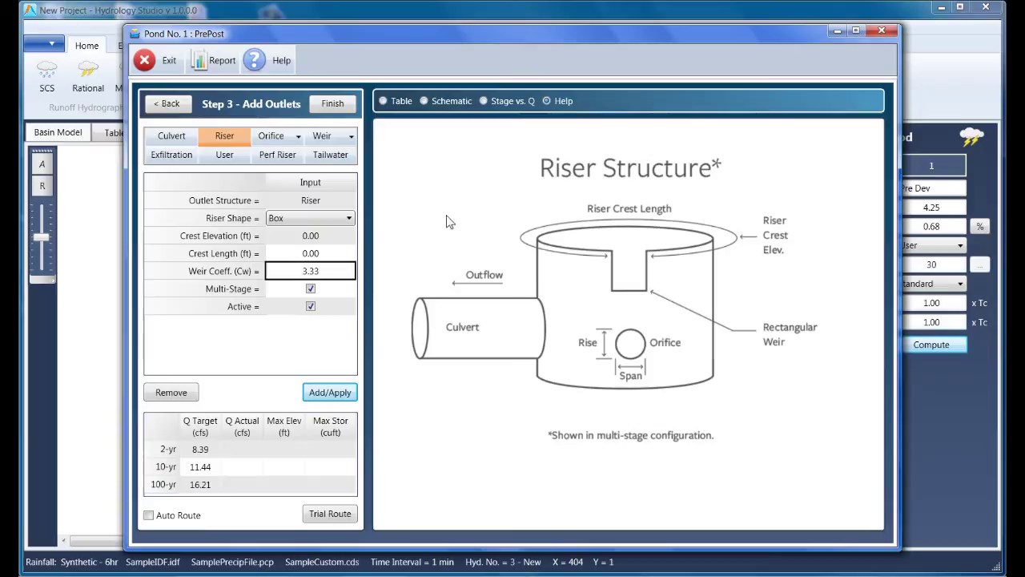
key("Tab")
key("Tab")
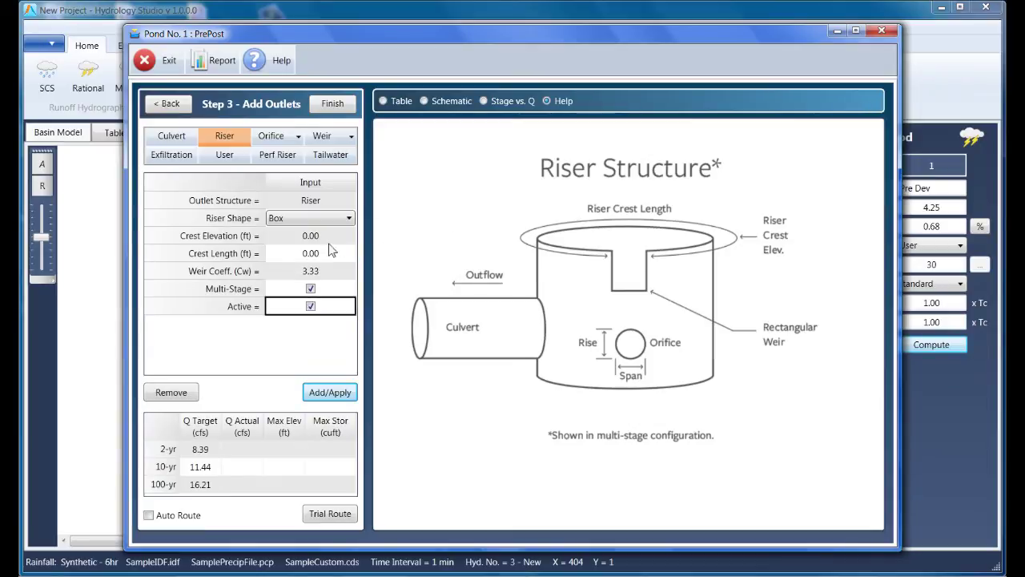
left_click(319, 239)
left_click(318, 240)
Set the riser crest elevation to 1006 ft and crest length to 16 ft, then apply.
type("1006")
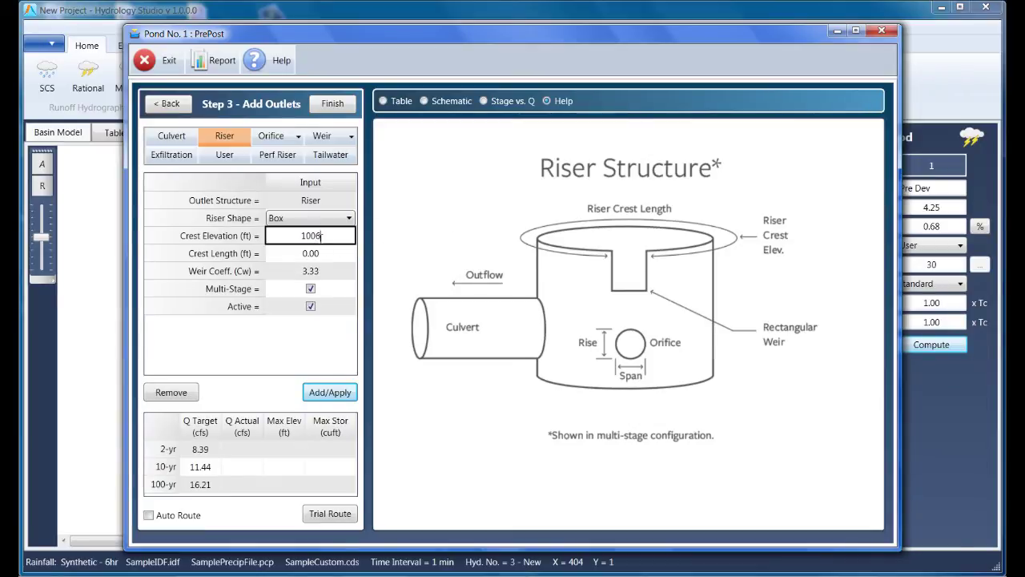
key("Tab")
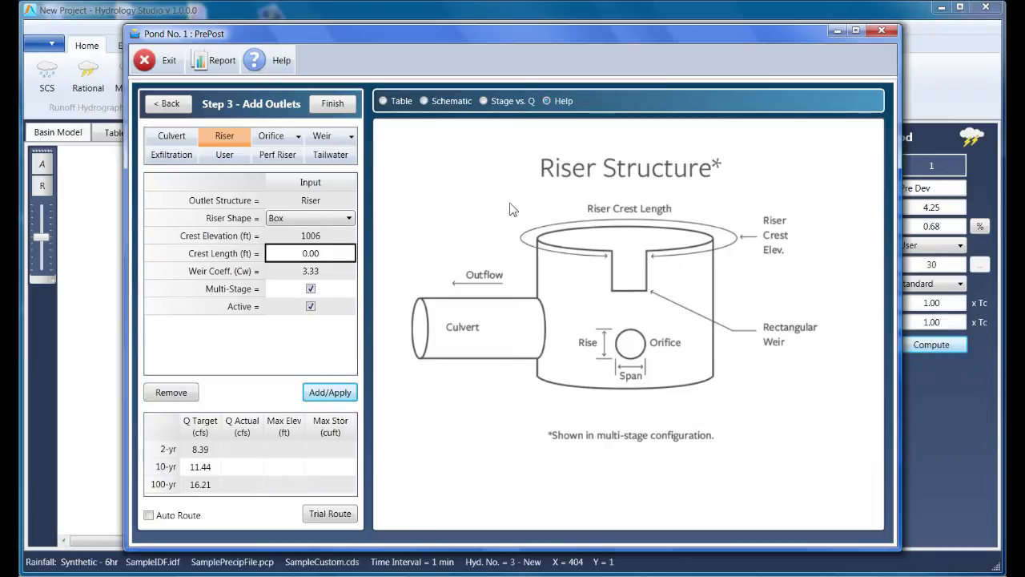
type("16")
key("Tab")
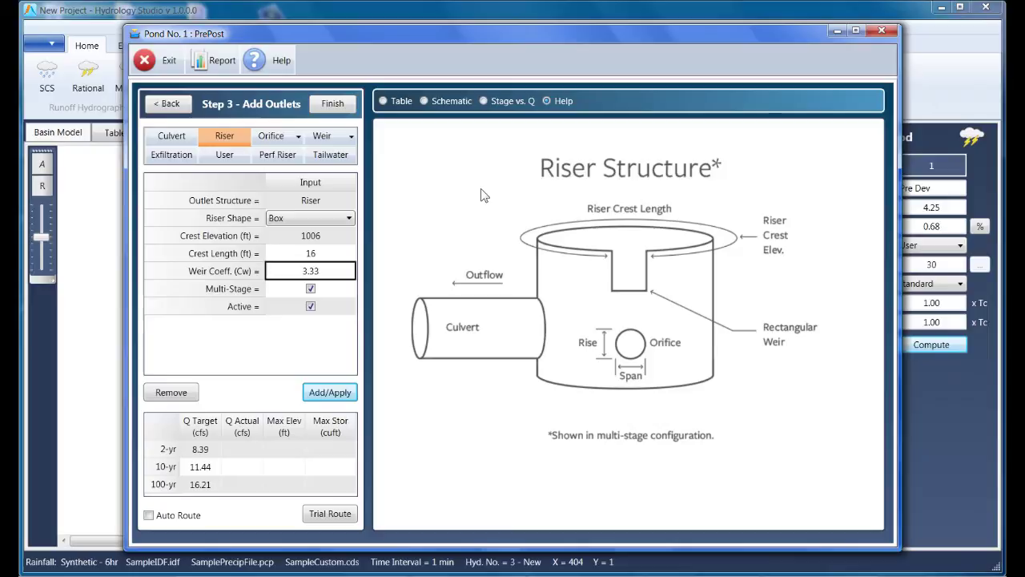
key("Tab")
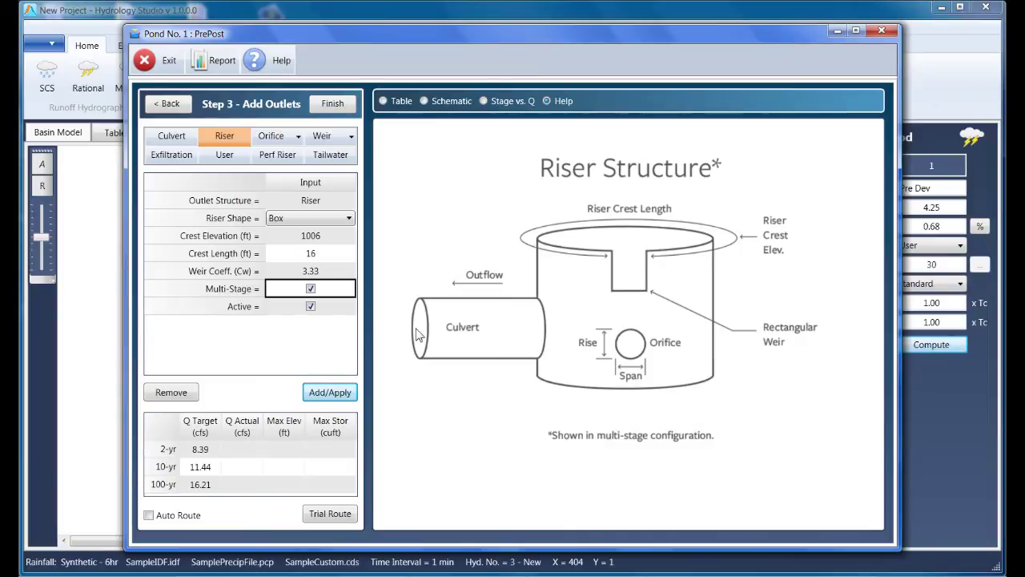
left_click(343, 399)
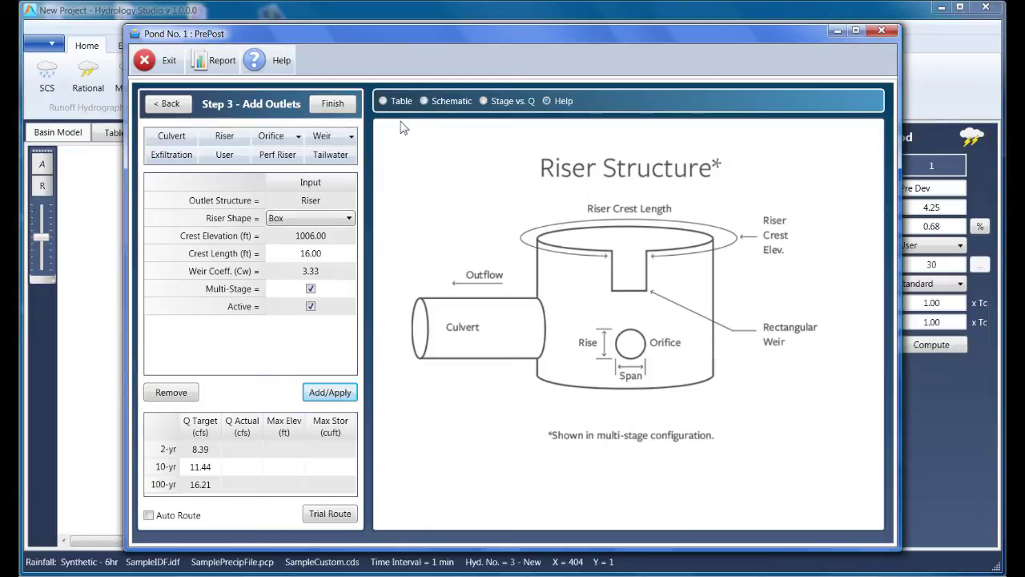
Add Orifice 1 as a 15 × 15 in multi-stage orifice at invert 1000.01 ft, Co 0.6.
left_click(298, 137)
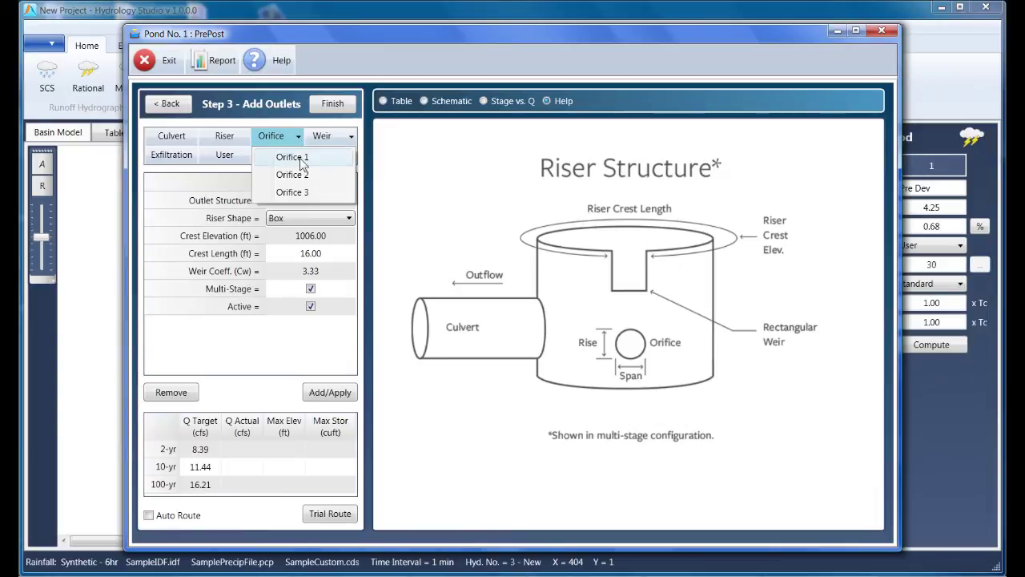
left_click(292, 158)
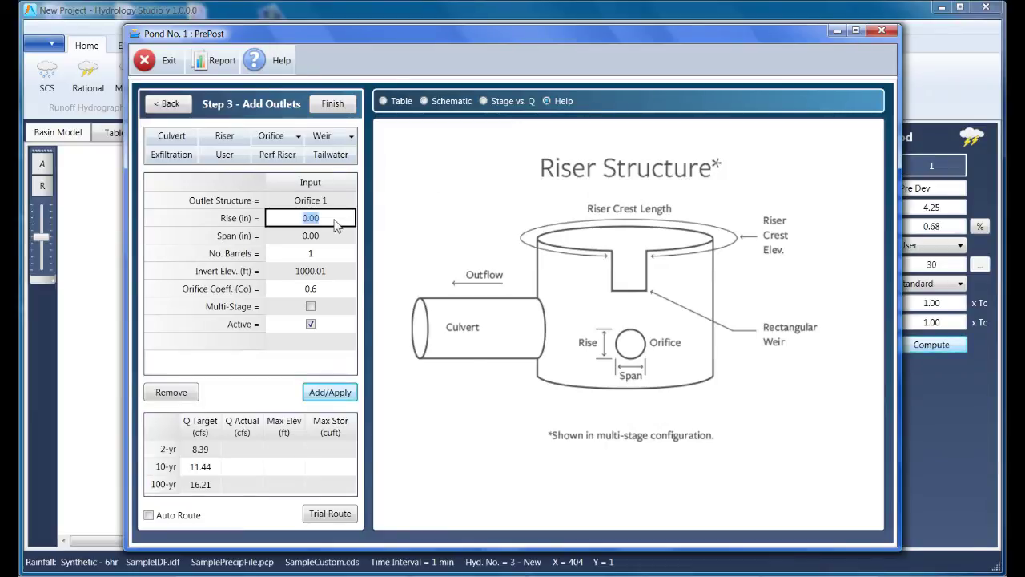
type("15")
key("Tab")
key("Tab")
key("Tab")
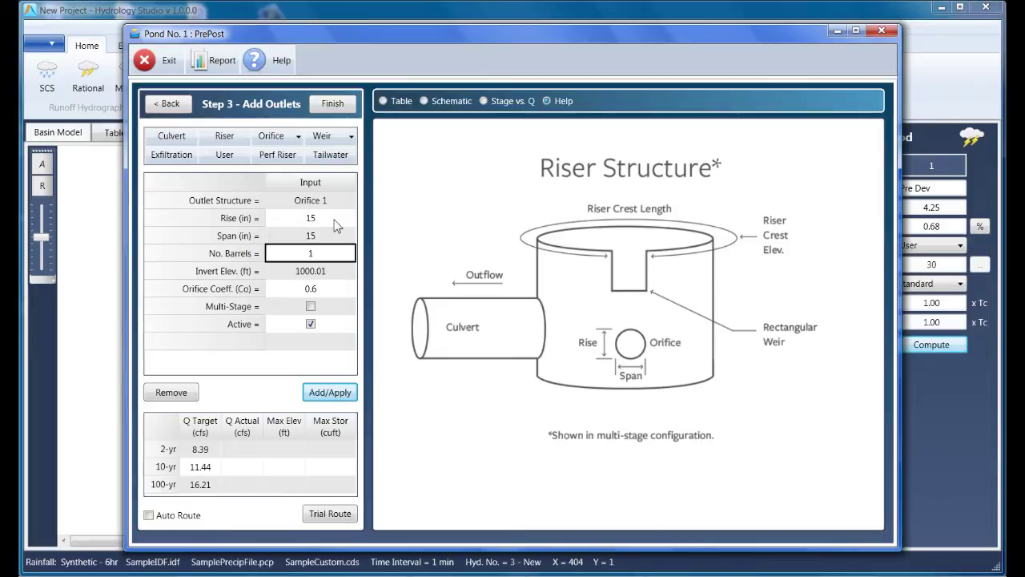
key("Tab")
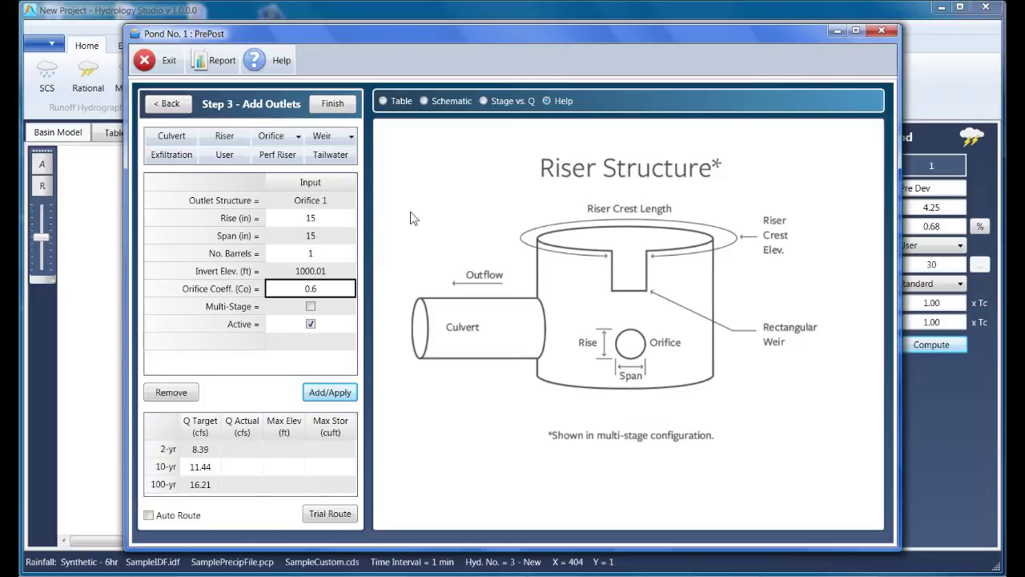
key("Tab")
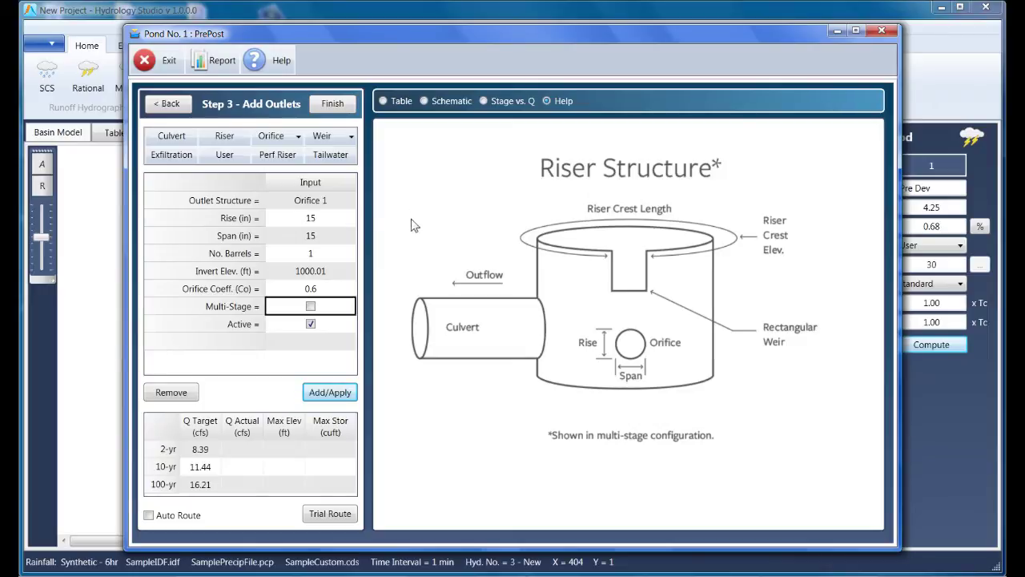
left_click(311, 308)
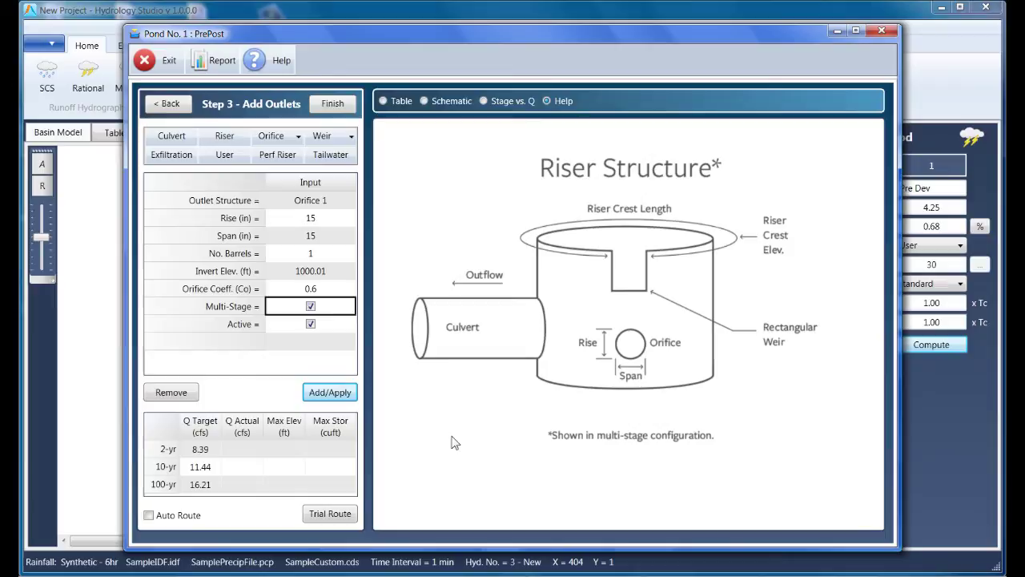
left_click(351, 399)
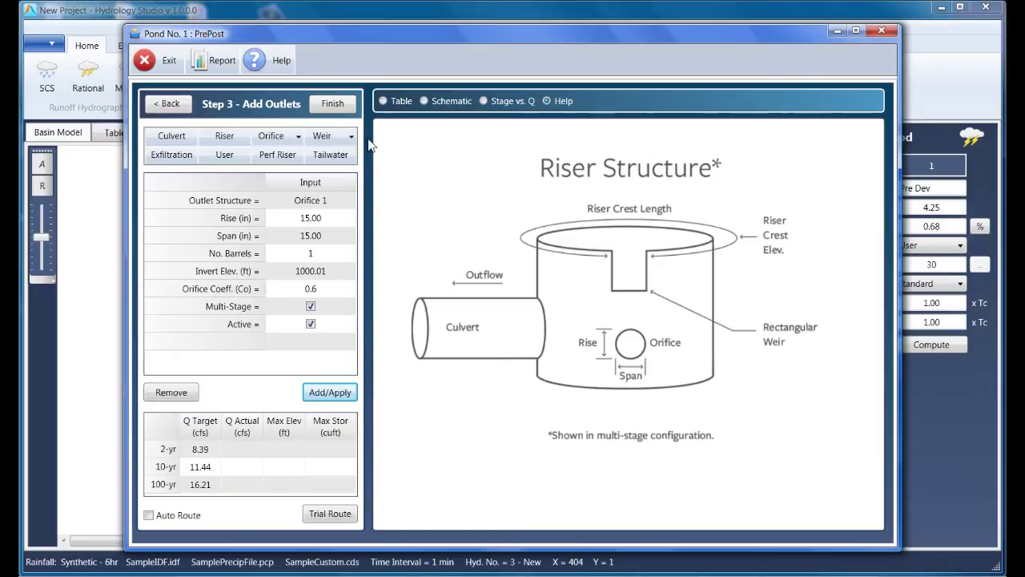
Define Weir 1 as a multi-stage rectangular weir: crest 1003.95 ft, length 1 ft, Cw 3.33.
left_click(333, 142)
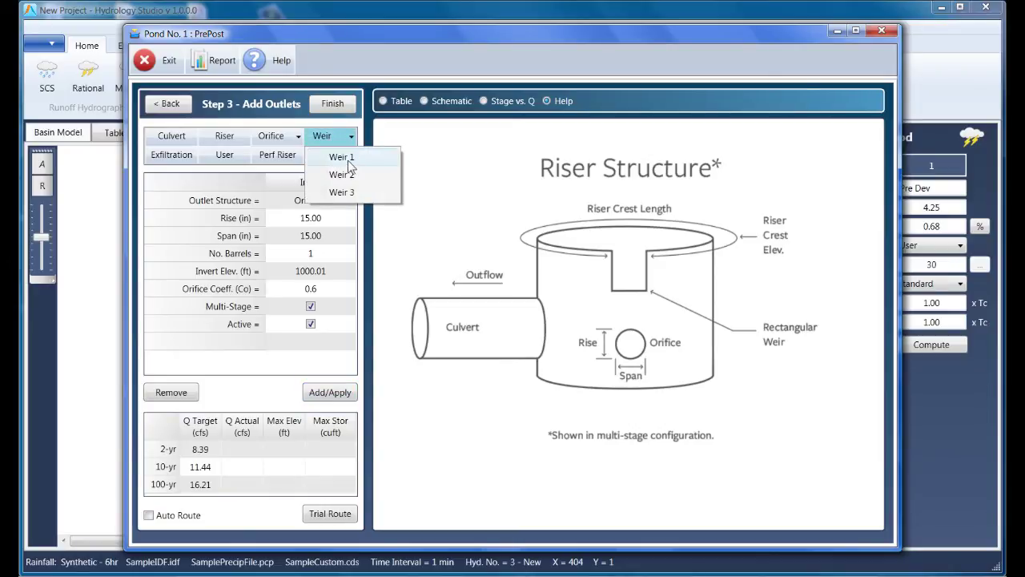
left_click(344, 158)
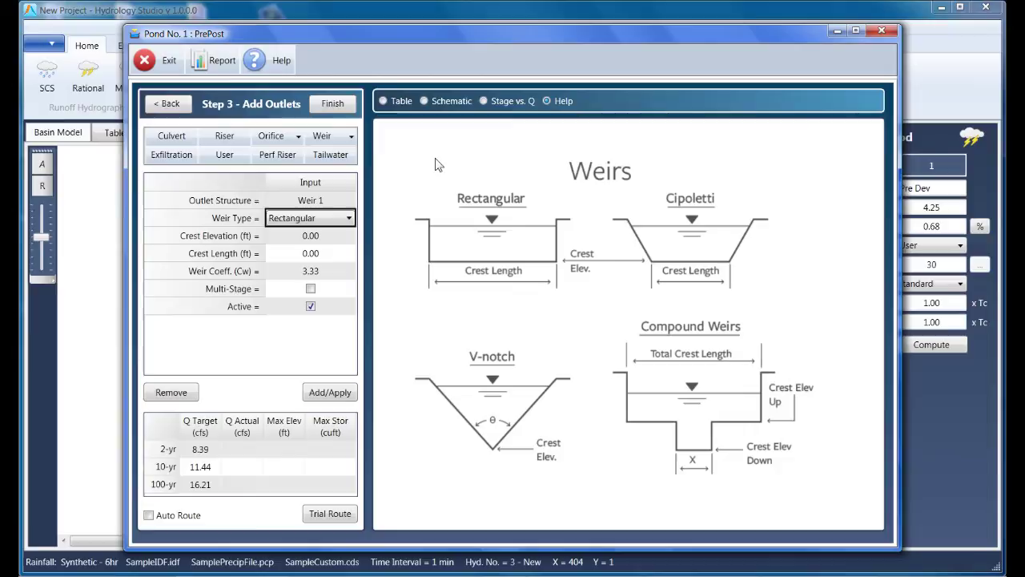
left_click(330, 237)
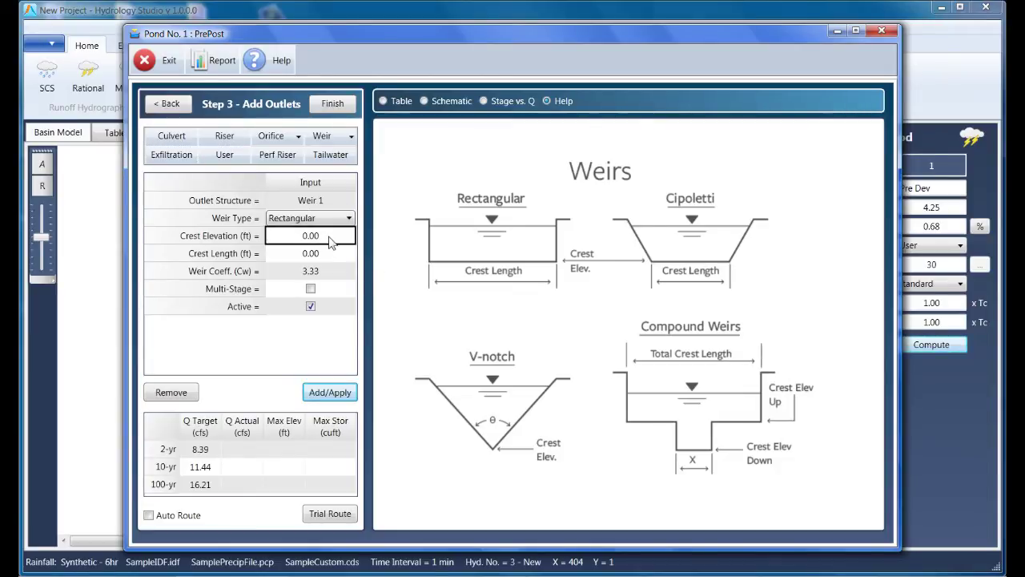
double_click(329, 240)
type("1003.95")
key("Tab")
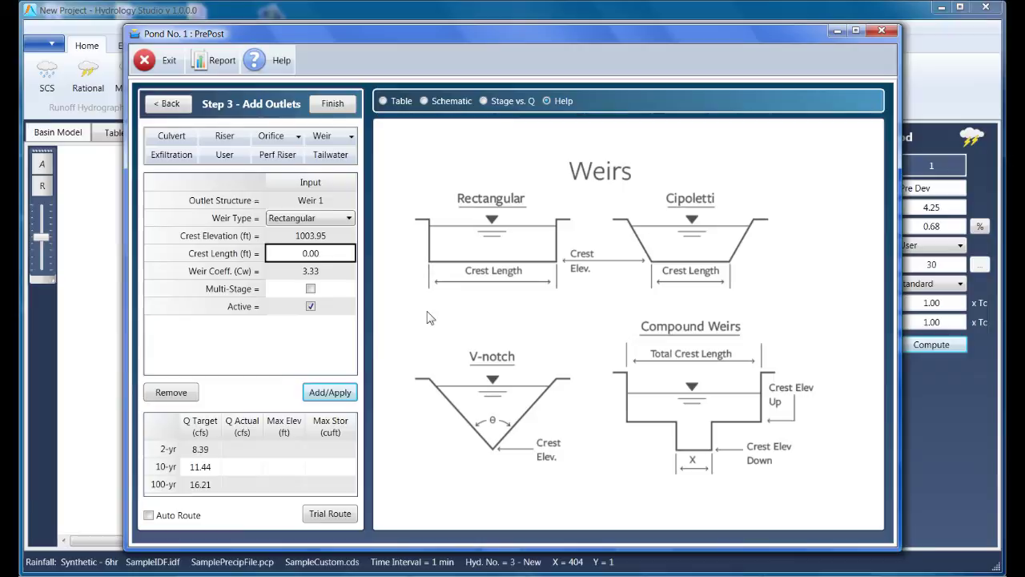
type("1")
key("Tab")
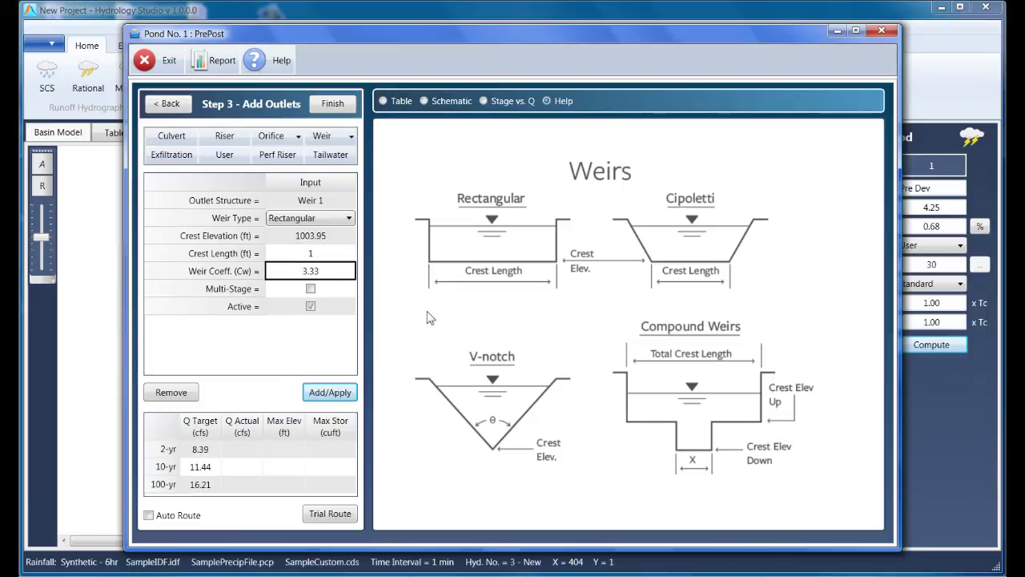
key("Tab")
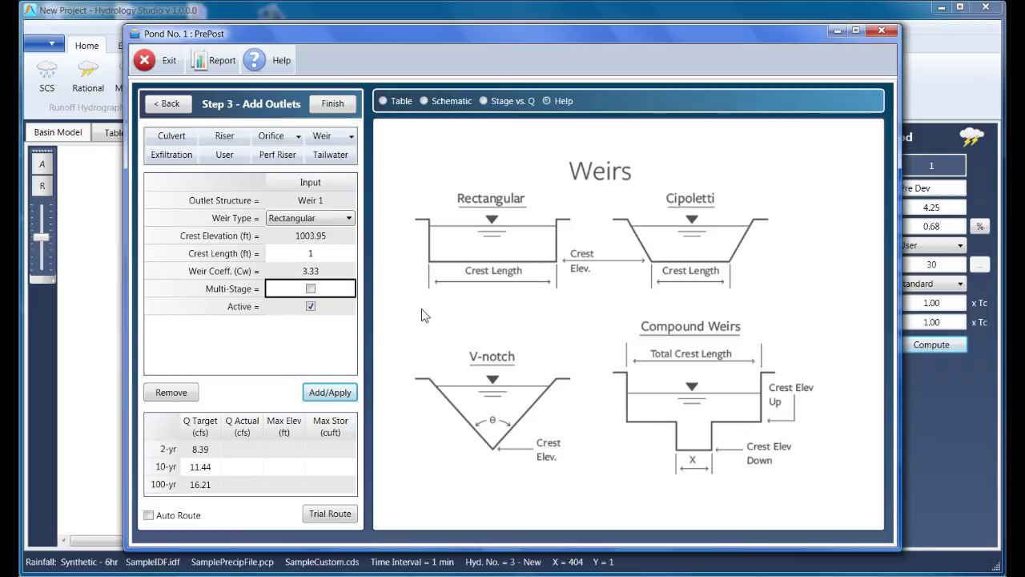
left_click(311, 290)
left_click(343, 399)
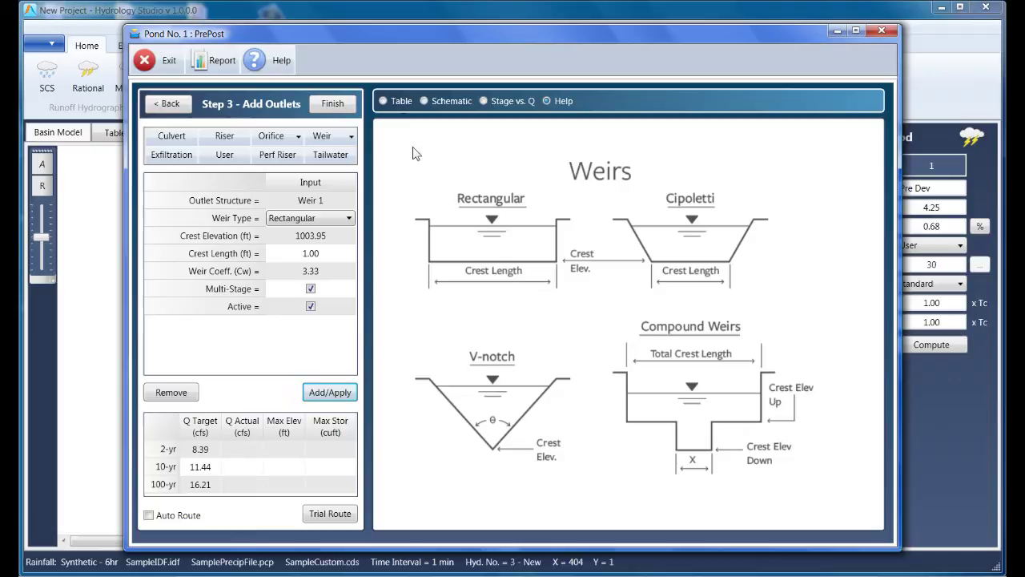
Display the pond's stage–storage–discharge table for culvert, riser, Orifice 1 and Weir 1, without exporting it.
left_click(401, 102)
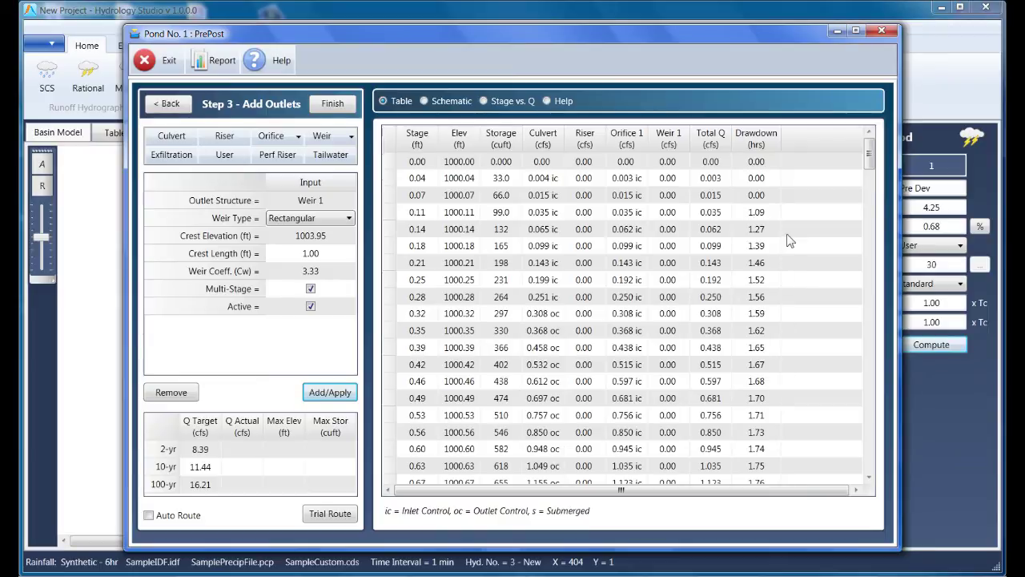
right_click(601, 233)
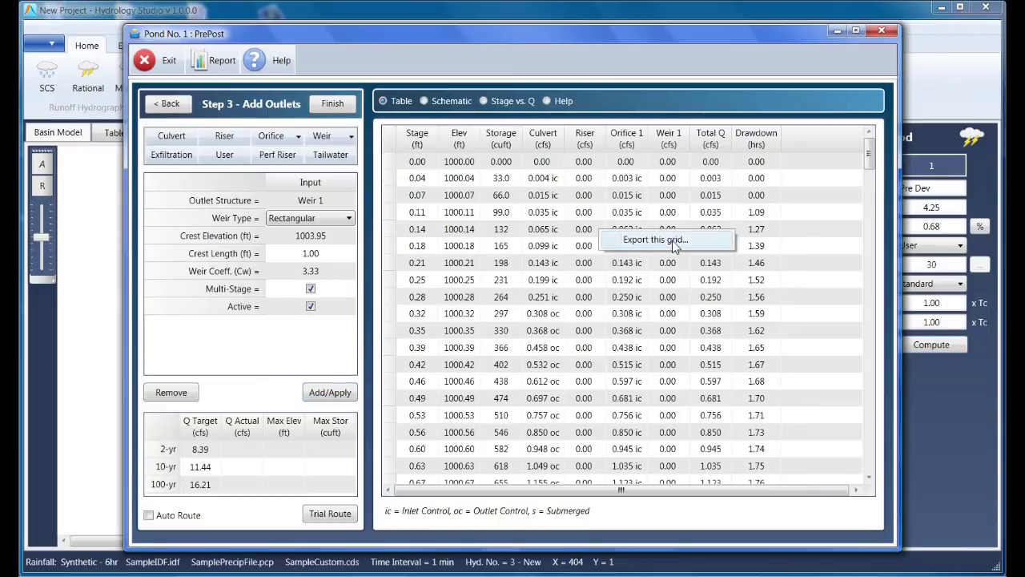
left_click(821, 224)
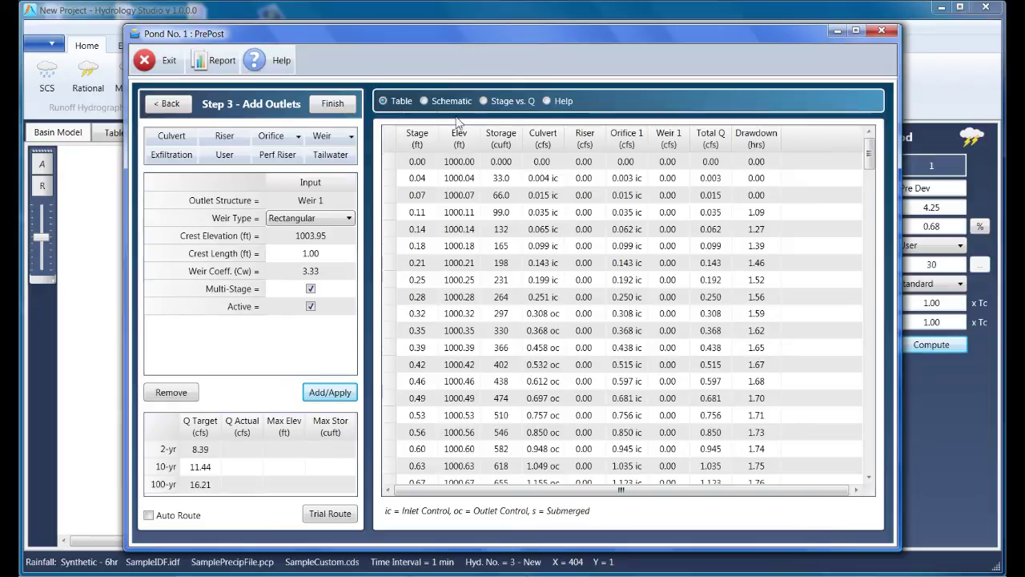
Redraw the outlet schematic showing the riser to 1006 ft, weir near 1004 ft and base orifice.
left_click(425, 100)
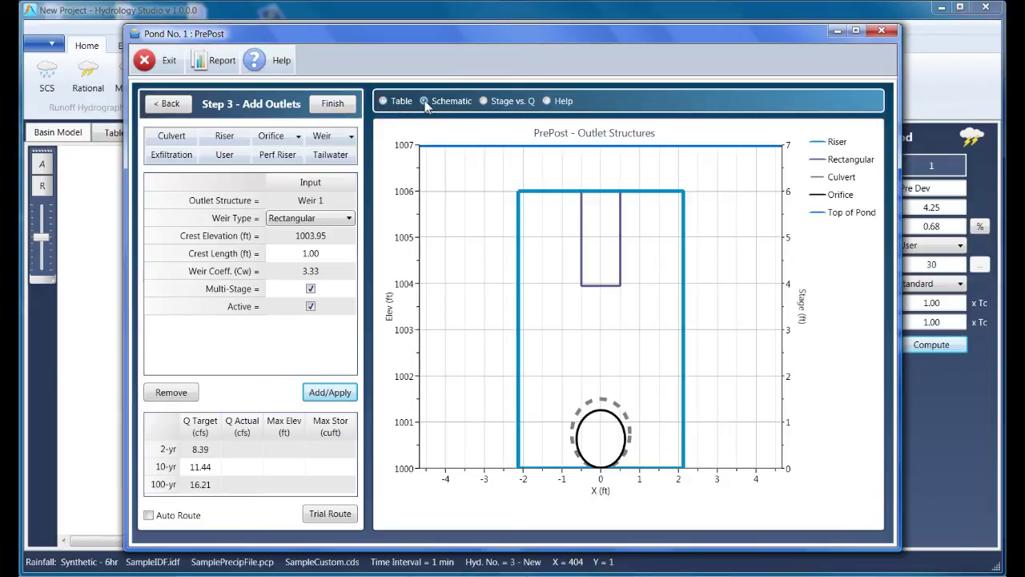
left_click(330, 393)
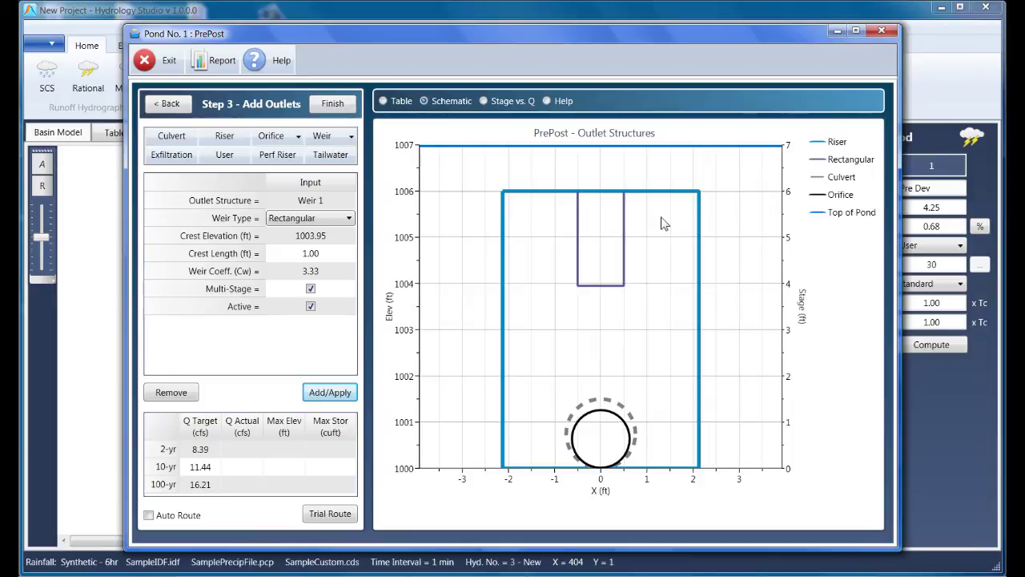
Show the Stage vs. Q curves with the Struct HG overlay for inspection.
left_click(484, 101)
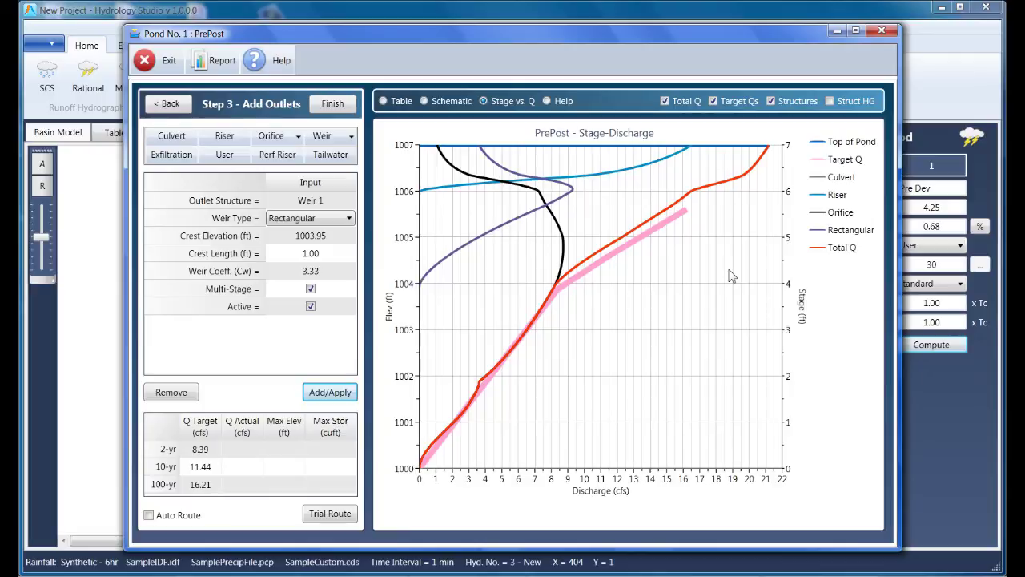
left_click(830, 101)
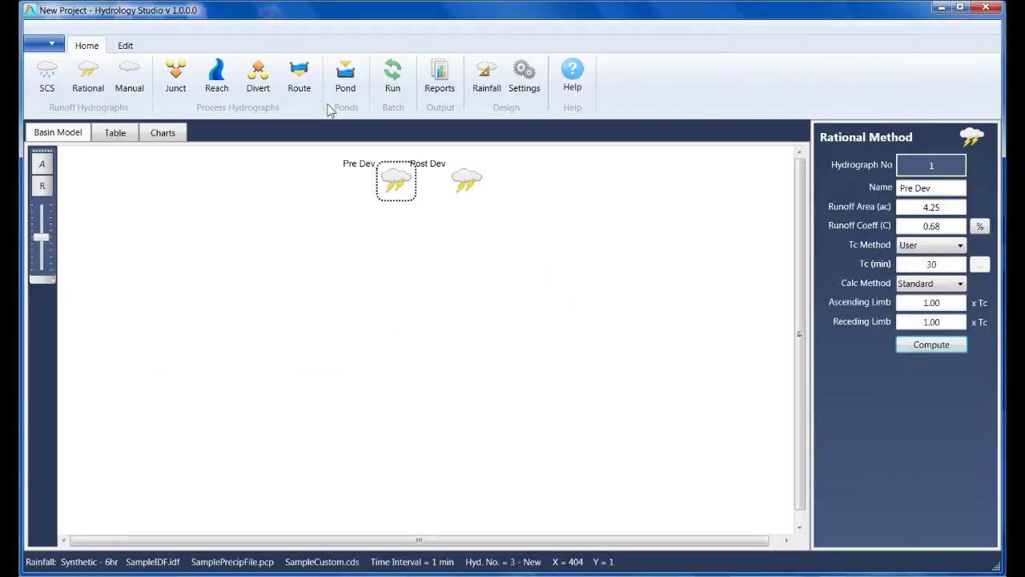
Close the pond wizard and add a route node below the Post Dev hydrograph.
left_click(330, 109)
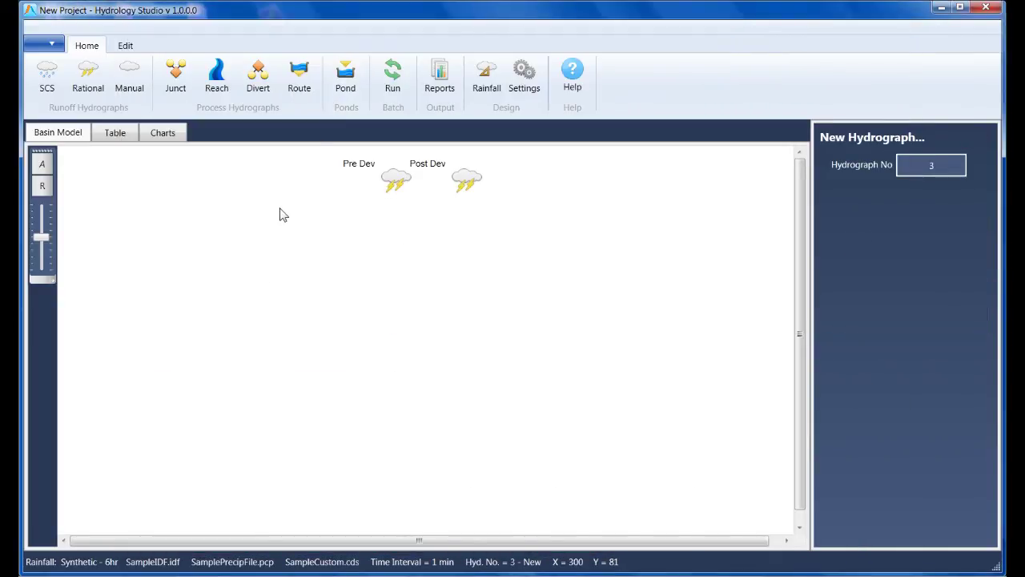
left_click(469, 181)
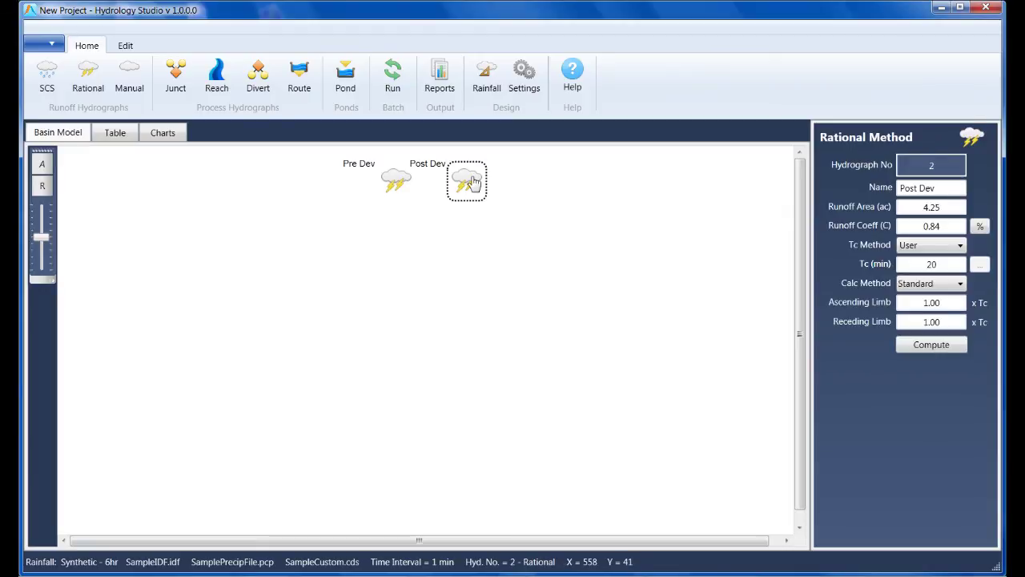
left_click(306, 78)
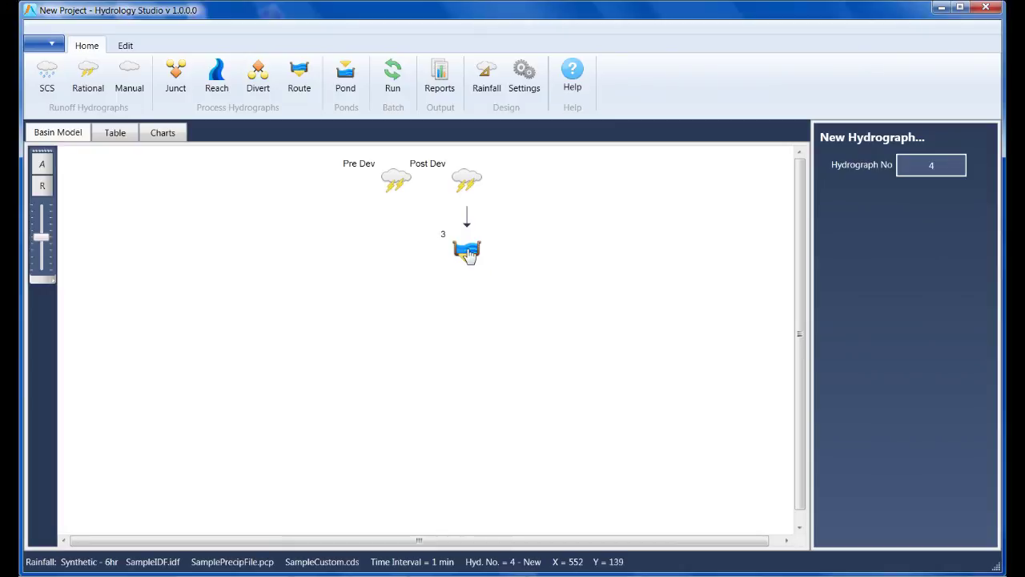
left_click(469, 255)
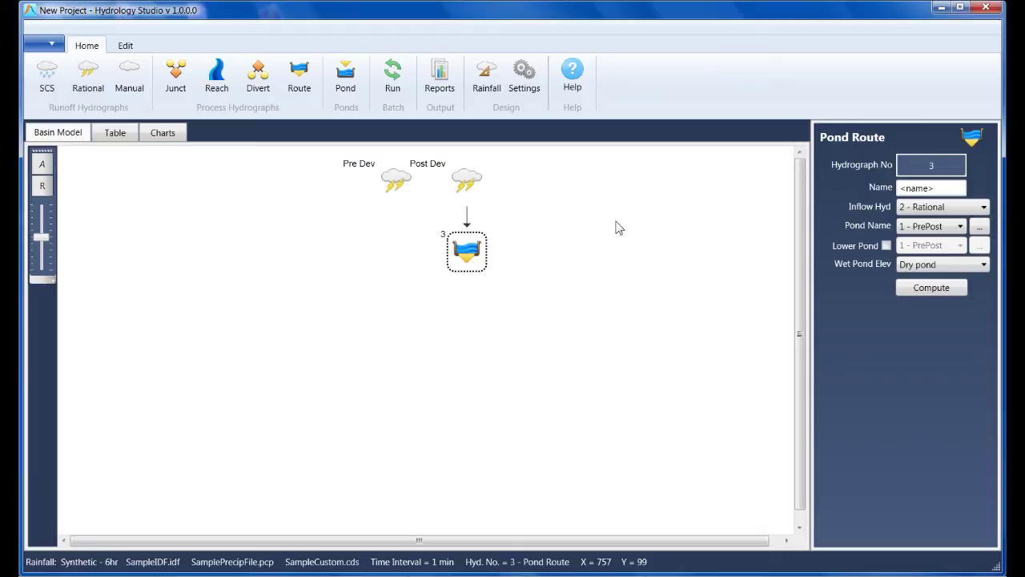
Name the route 'Pond Route' with Inflow 2 through Pond 1 - PrePost, compute it, and view charts.
left_click(468, 252)
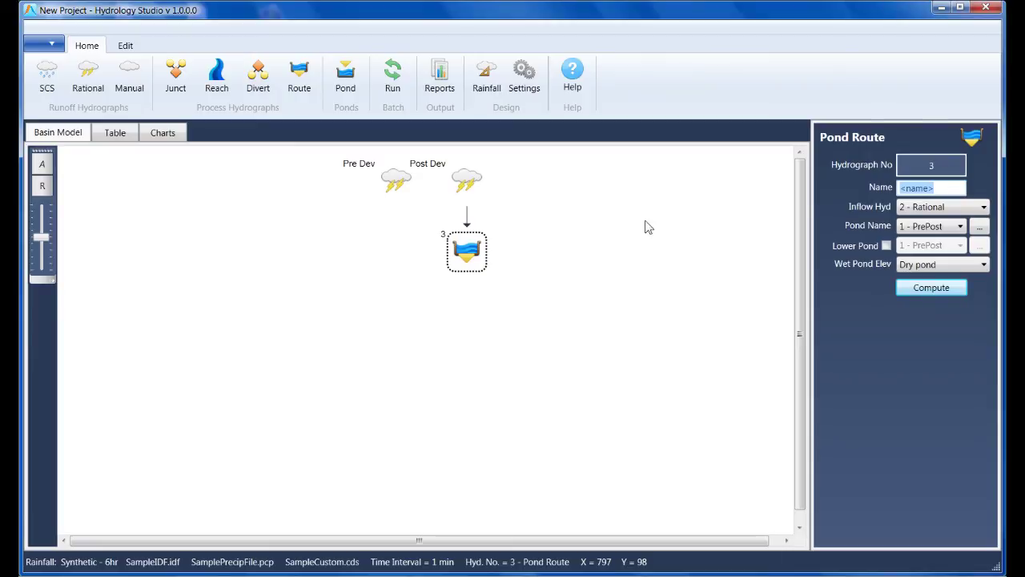
type("Pond Route")
key("Tab")
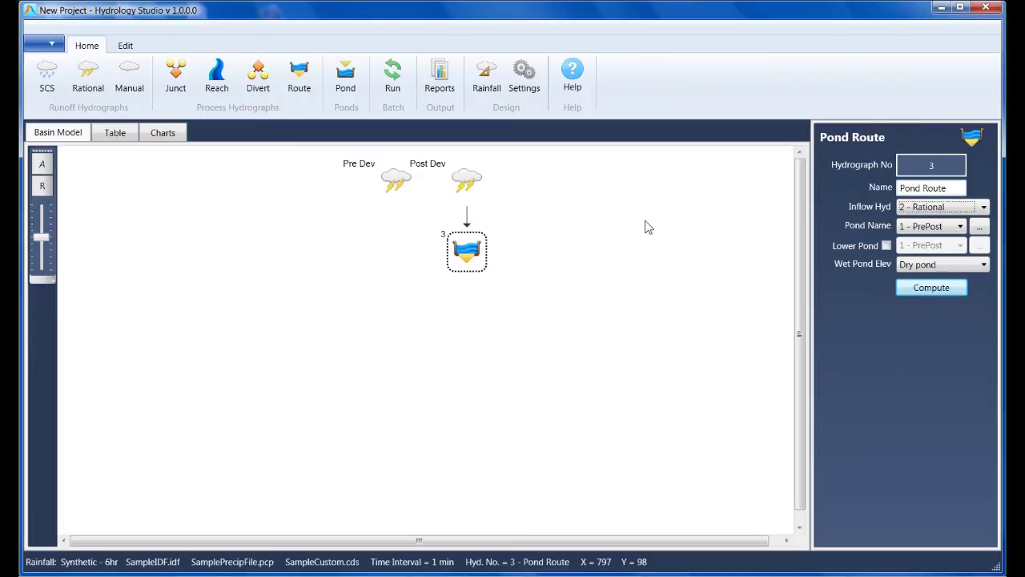
key("Tab")
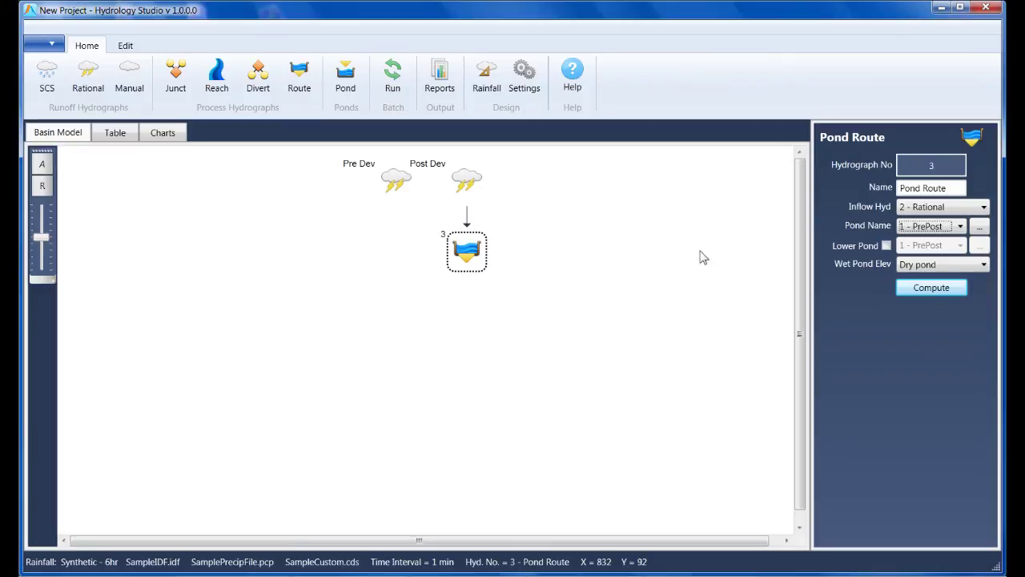
left_click(950, 292)
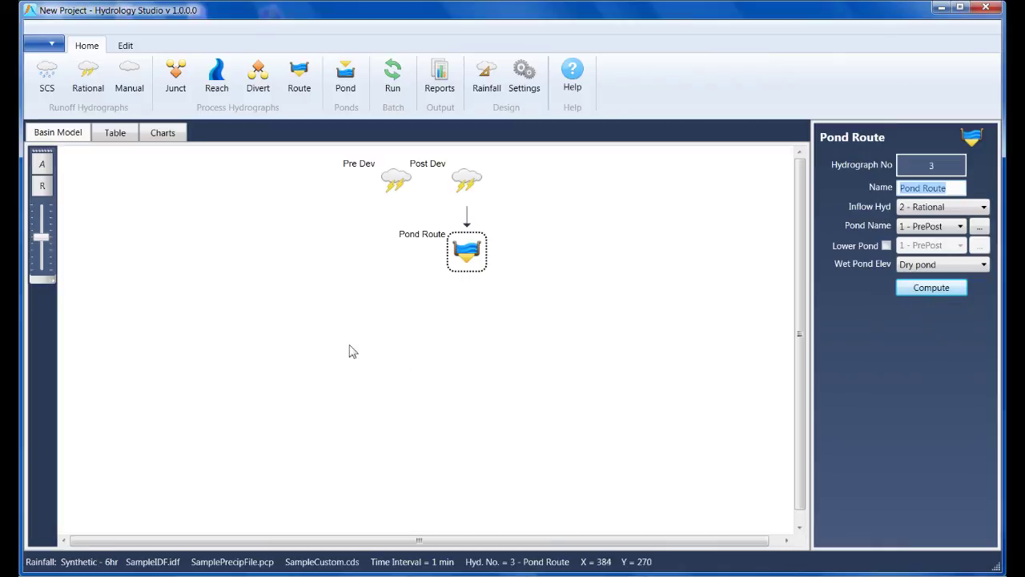
left_click(163, 137)
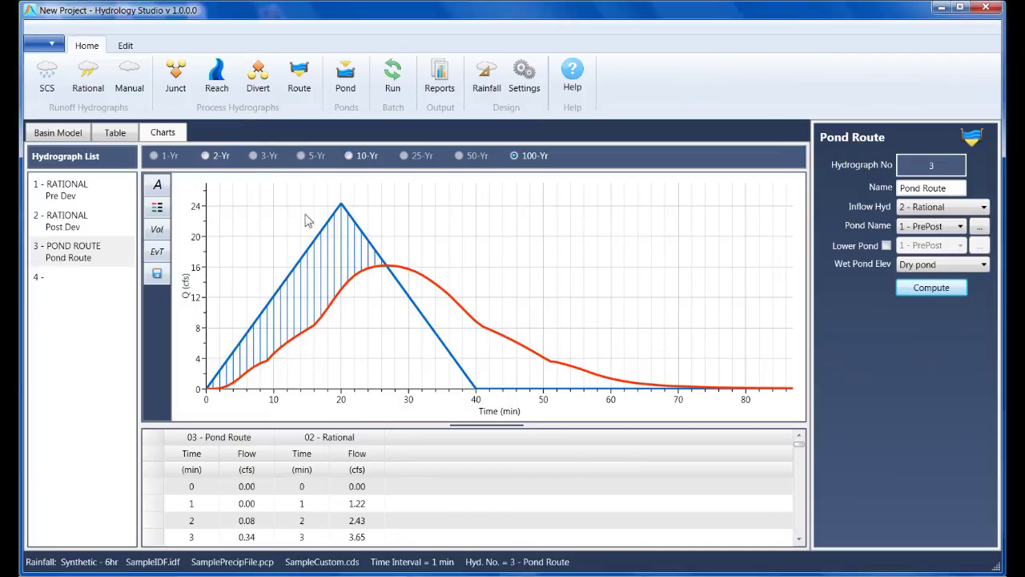
Overlay Pond Route on Pre Dev in the 100-yr chart with title and legend shown.
left_click(163, 192)
left_click(160, 213)
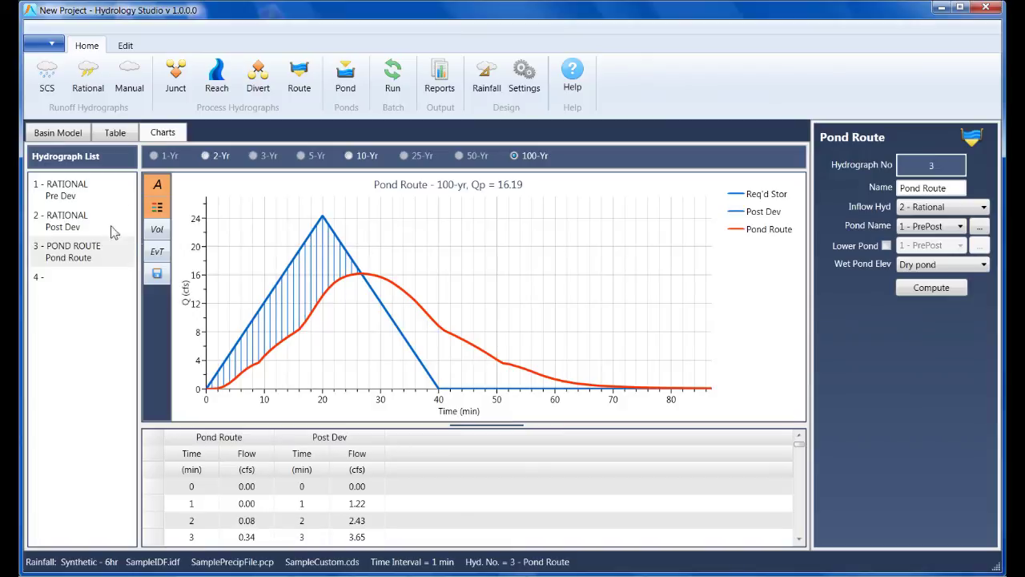
left_click(76, 200)
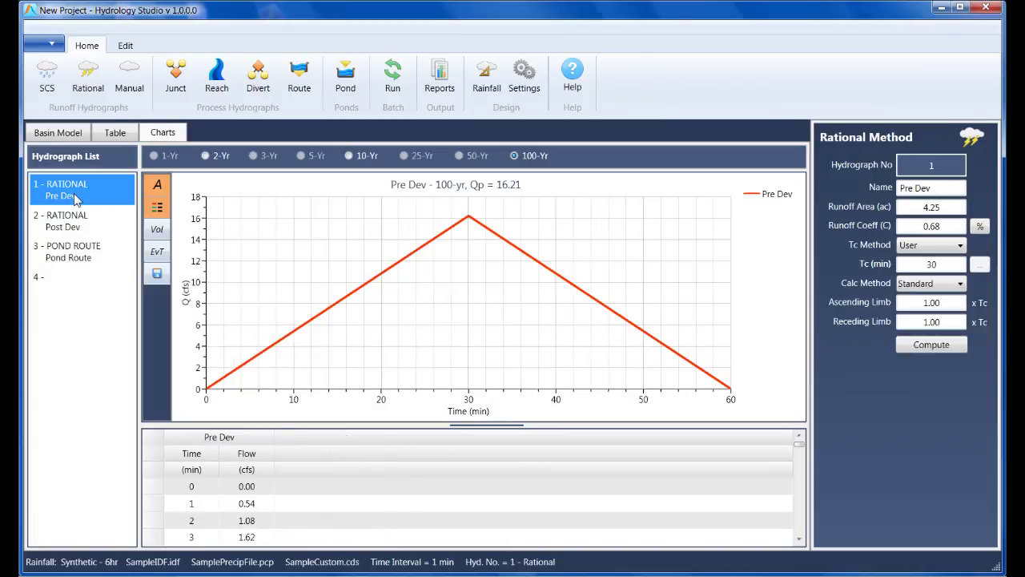
left_click(80, 258, "ctrl")
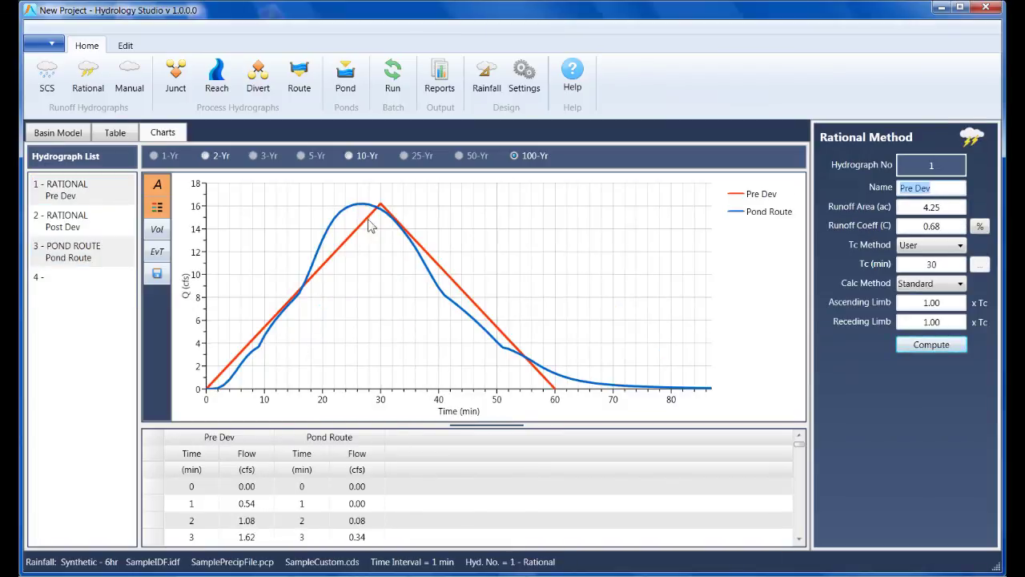